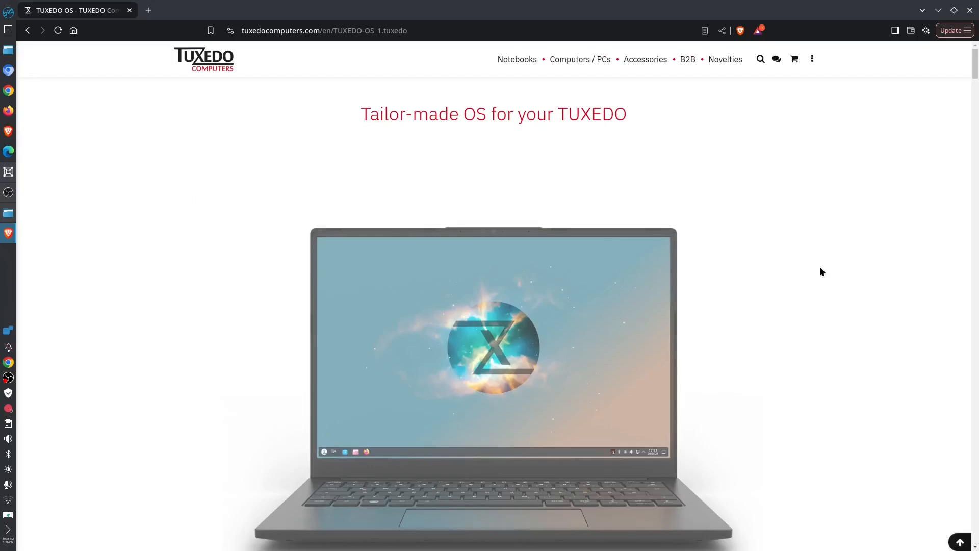
# Look through the TUXEDO OS product page and the ISO downloads listing it links to.
pyautogui.scroll(-5, 820, 268)
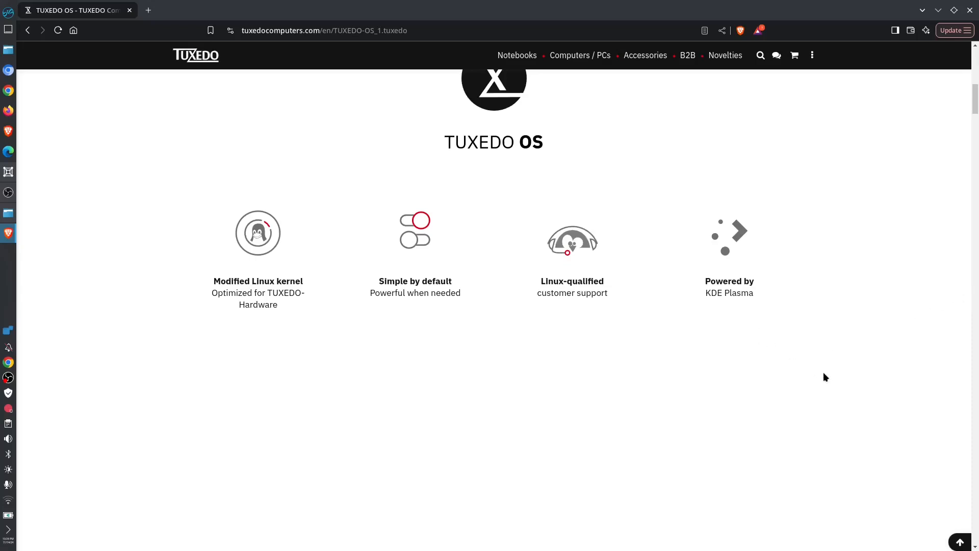
pyautogui.scroll(-5, 823, 377)
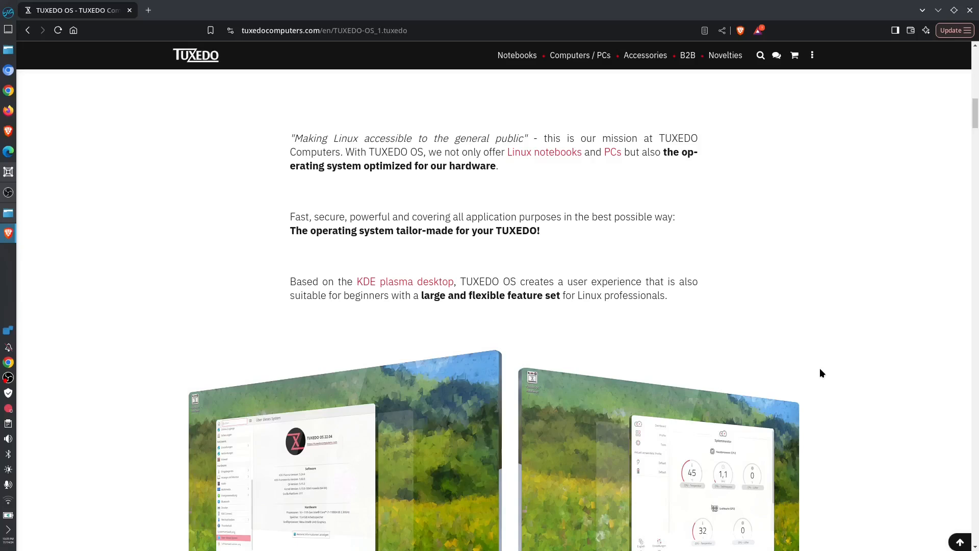
pyautogui.scroll(-5, 826, 365)
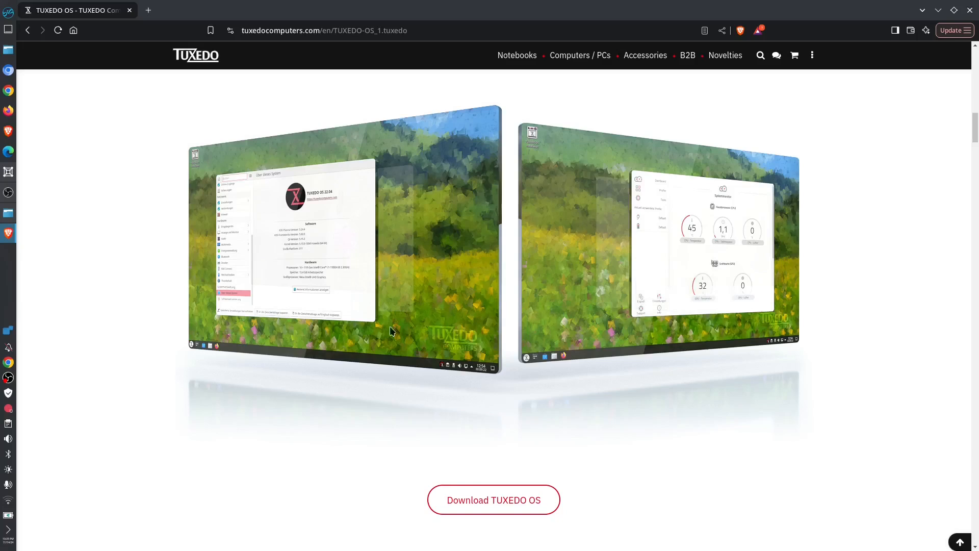
pyautogui.scroll(-2, 602, 373)
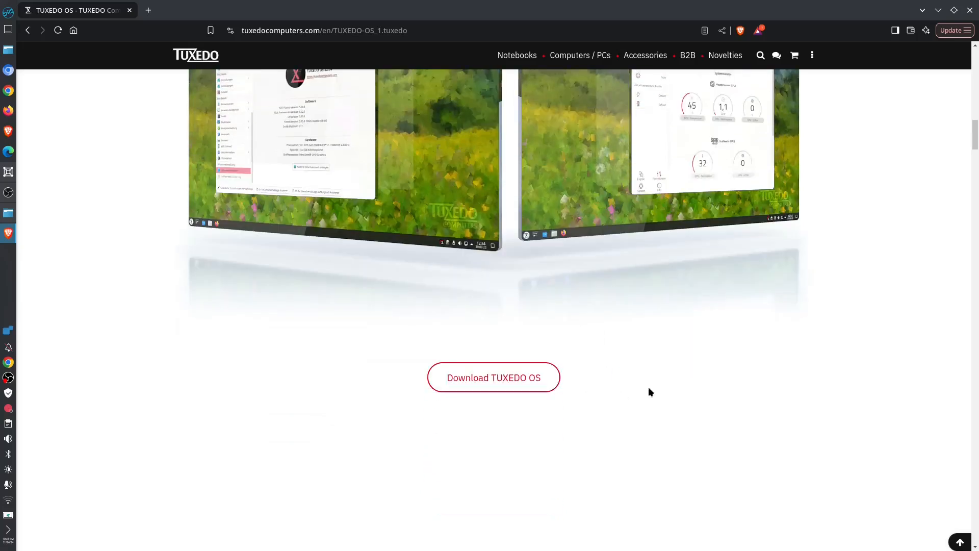
pyautogui.scroll(2, 687, 385)
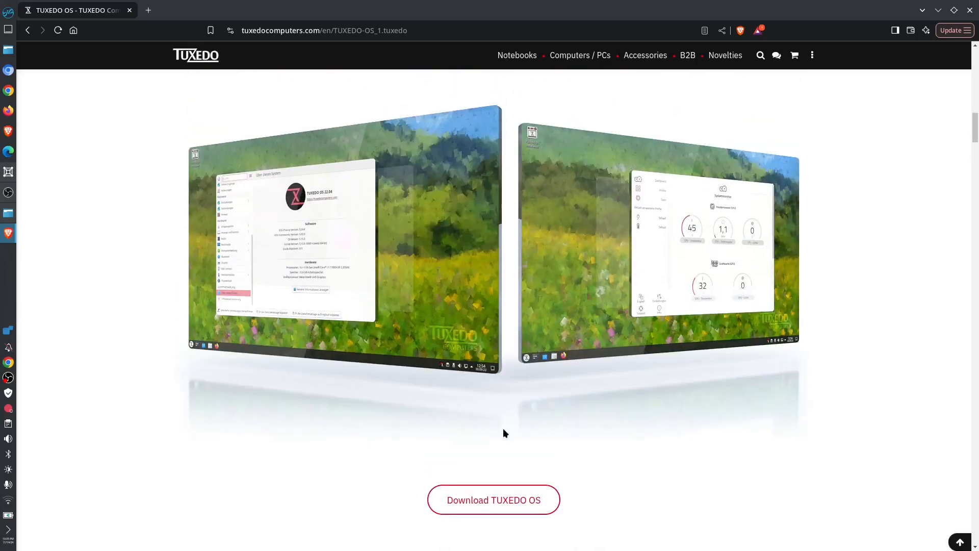
pyautogui.click(519, 500)
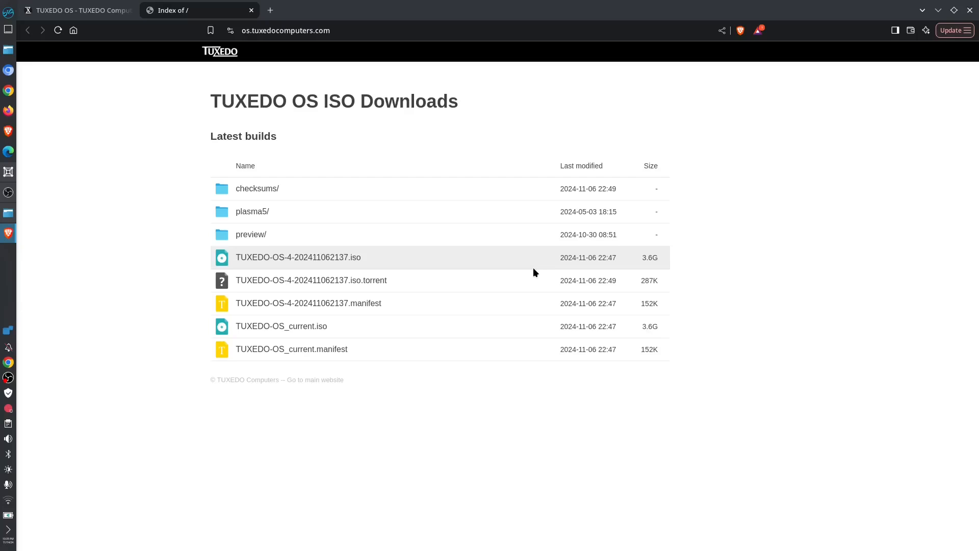
pyautogui.hotkey('ctrl', '+')
pyautogui.hotkey('ctrl', '+')
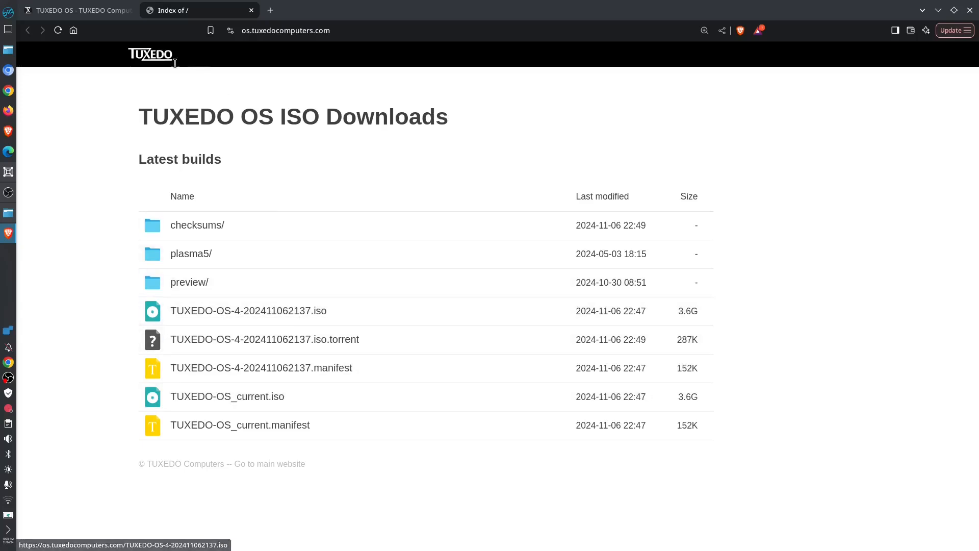
pyautogui.hotkey('ctrl', 'shift', 'Tab')
pyautogui.scroll(15, 796, 379)
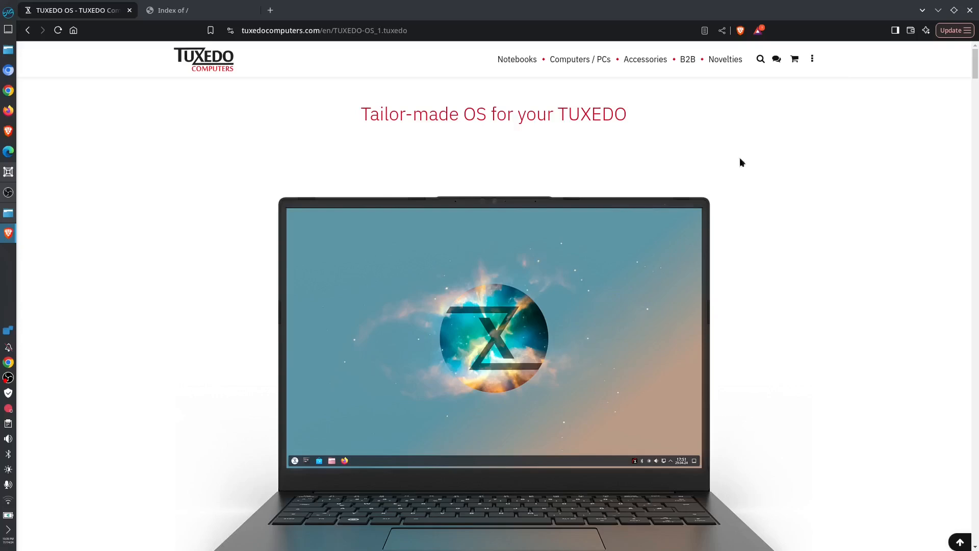
# Switch to Boxes and start a new virtual machine from TUXEDO-OS-4-202410300530.iso in the Downloads folder.
pyautogui.click(939, 10)
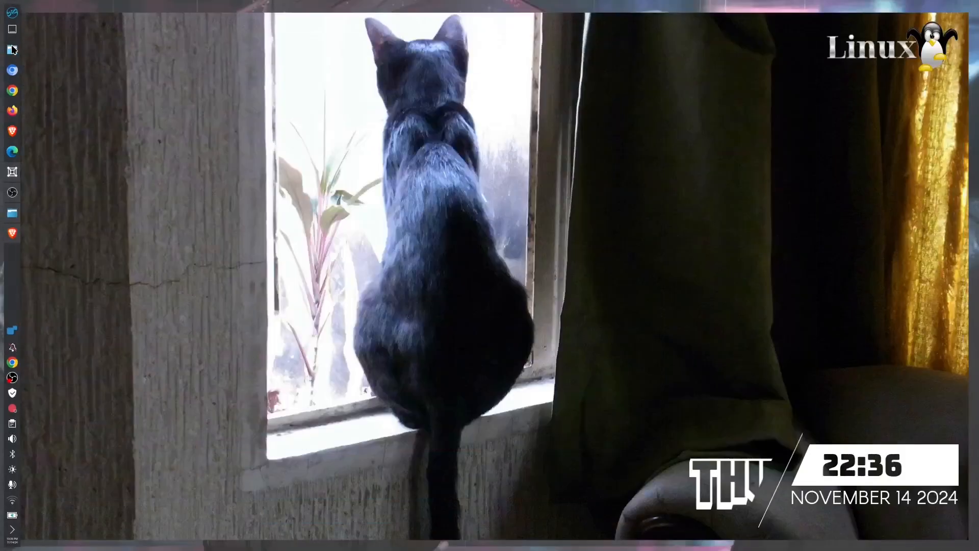
pyautogui.click(12, 172)
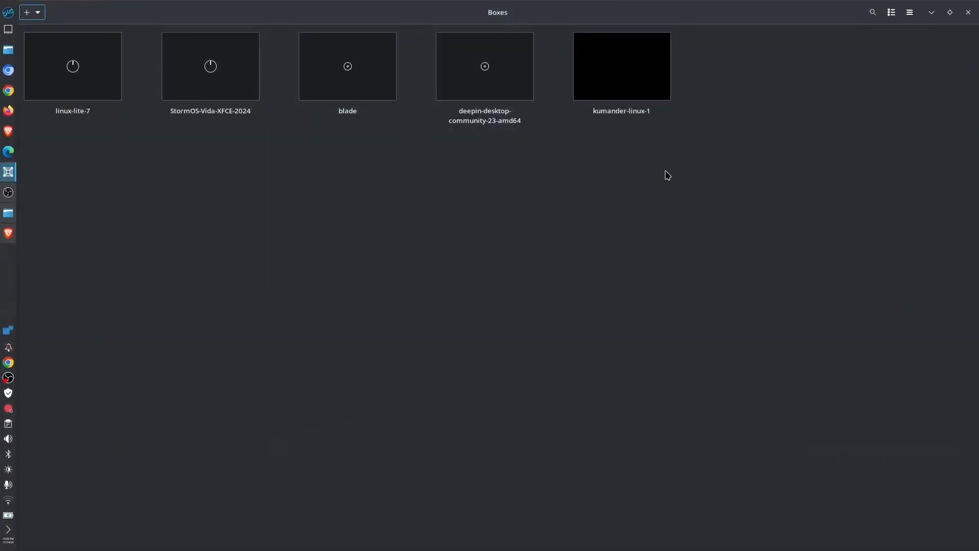
pyautogui.click(37, 13)
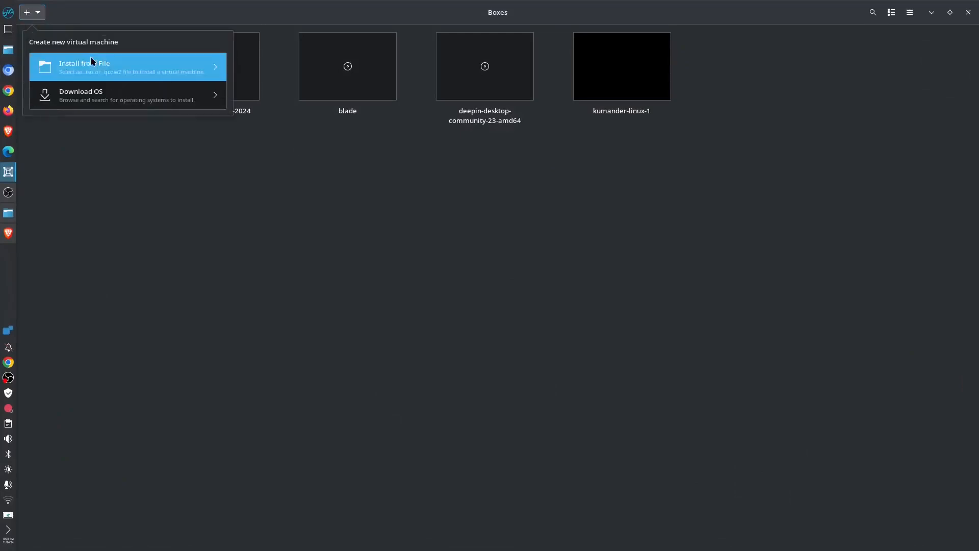
pyautogui.click(104, 68)
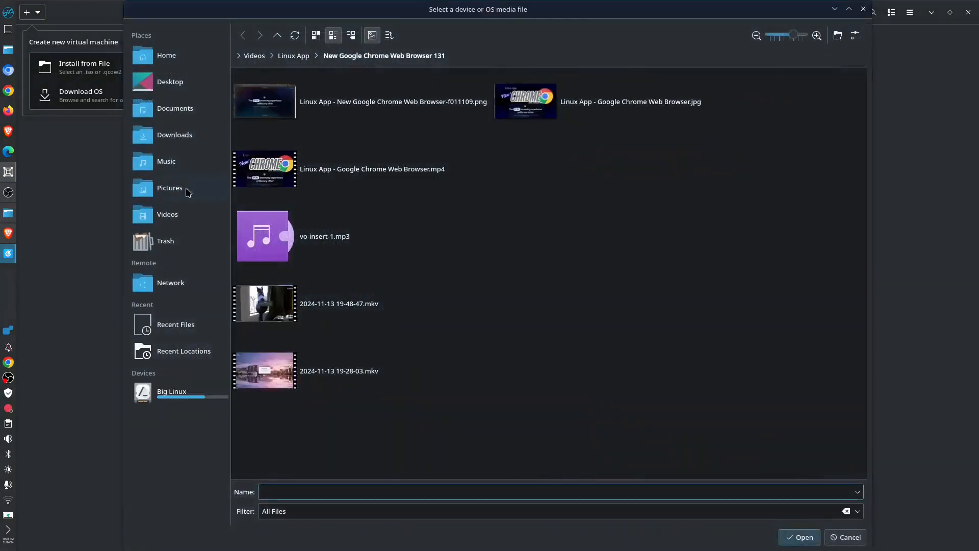
pyautogui.click(209, 134)
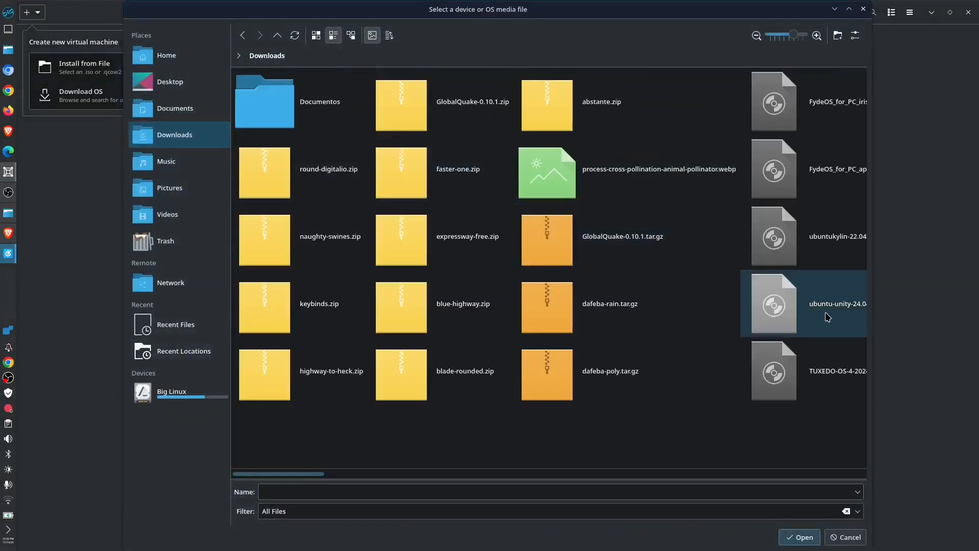
pyautogui.click(812, 380)
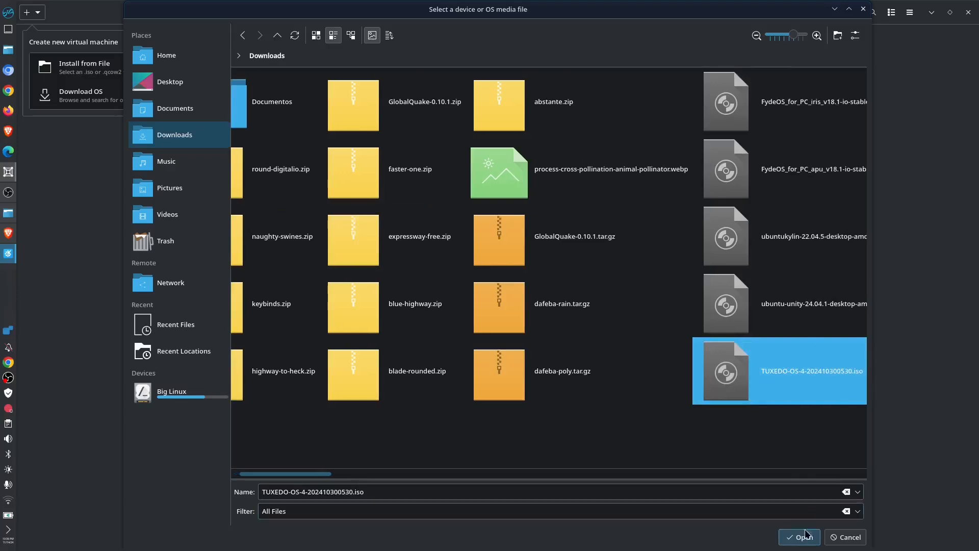
pyautogui.click(805, 533)
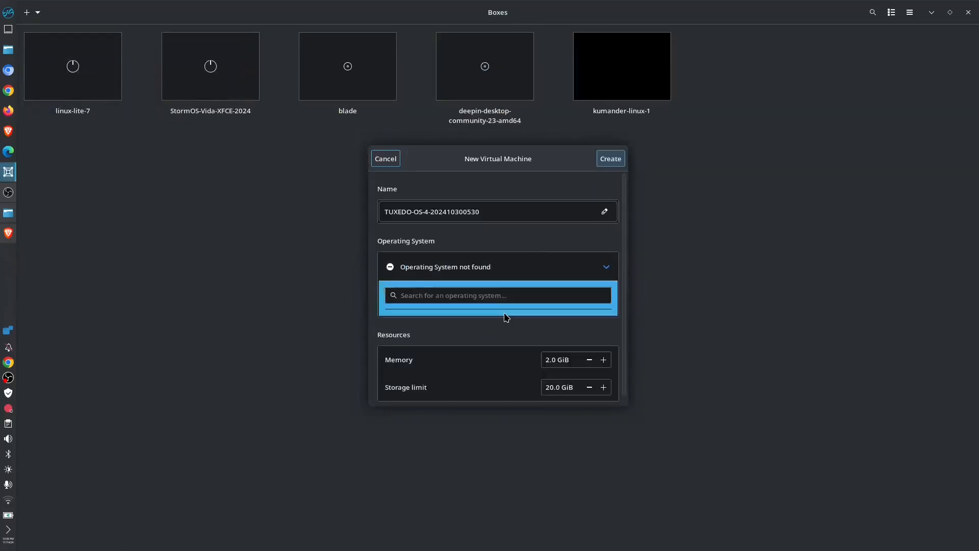
# Give the virtual machine 8.0 GiB of memory and a 30.0 GiB storage limit, and create it.
pyautogui.click(548, 363)
pyautogui.write('8')
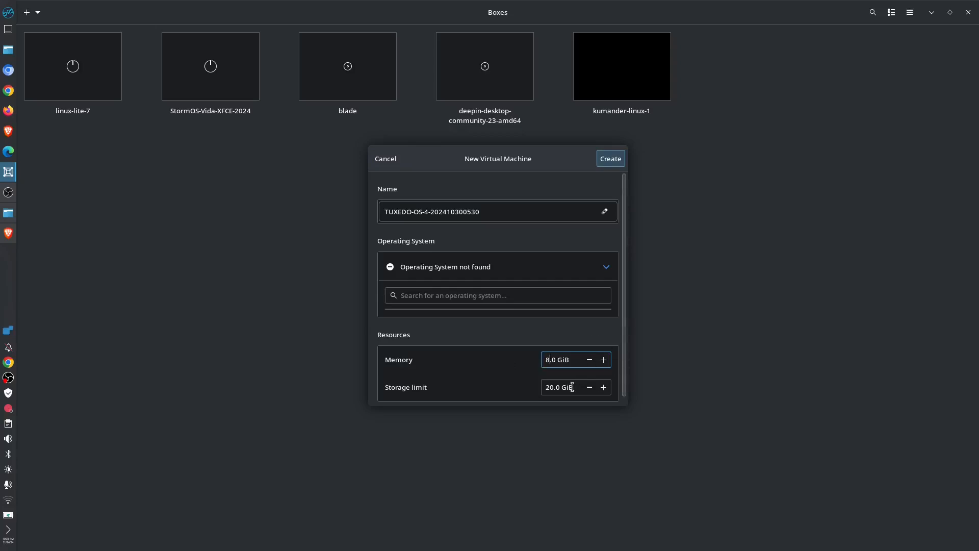
pyautogui.click(549, 388)
pyautogui.moveTo(549, 388); pyautogui.dragTo(515, 388)
pyautogui.write('3')
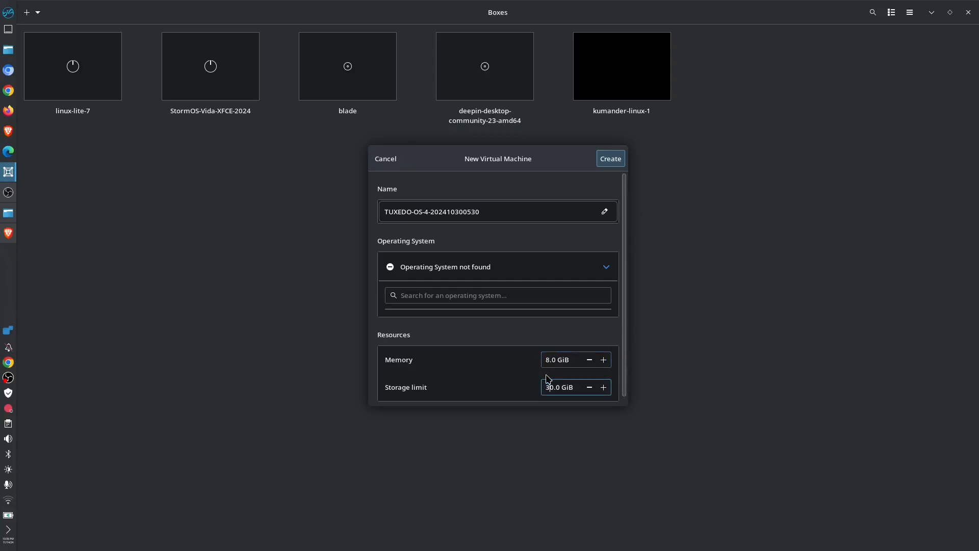
pyautogui.click(621, 163)
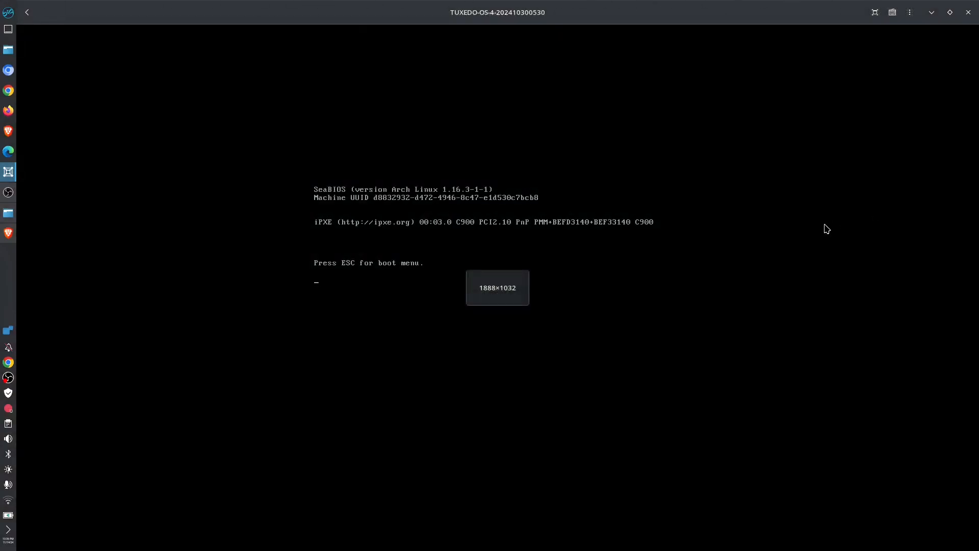
# Show the virtual machine full screen, look through the boot menu entries and boot the TUXEDO OS 4 Live Mode & Install entry.
pyautogui.click(875, 12)
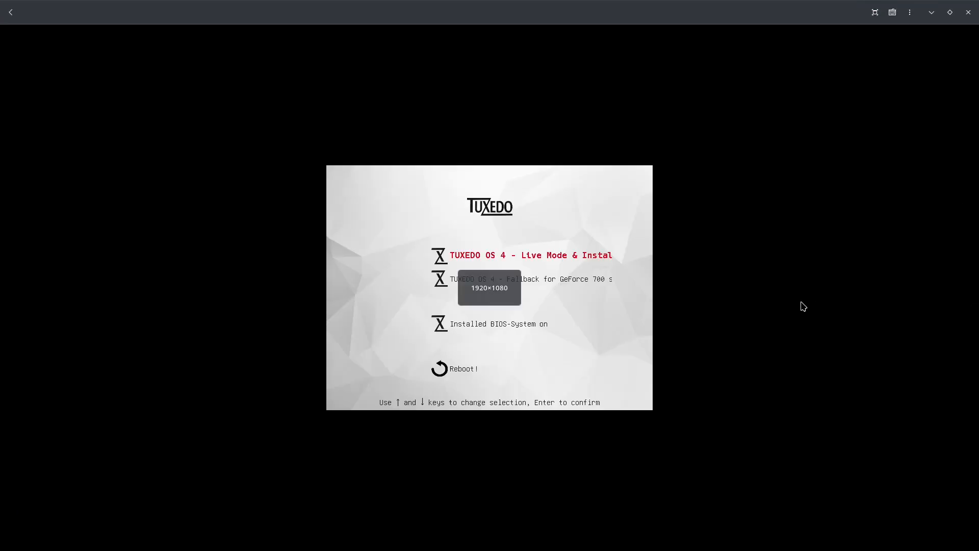
pyautogui.press('Down')
pyautogui.press('Up')
pyautogui.press('Down')
pyautogui.press('Up')
pyautogui.press('Down')
pyautogui.press('Up')
pyautogui.press('Down')
pyautogui.press('Up')
pyautogui.press('Down')
pyautogui.press('Up')
pyautogui.press('Down')
pyautogui.press('Up')
pyautogui.press('Down')
pyautogui.press('Down')
pyautogui.press('Down')
pyautogui.press('Up')
pyautogui.press('Up')
pyautogui.press('Up')
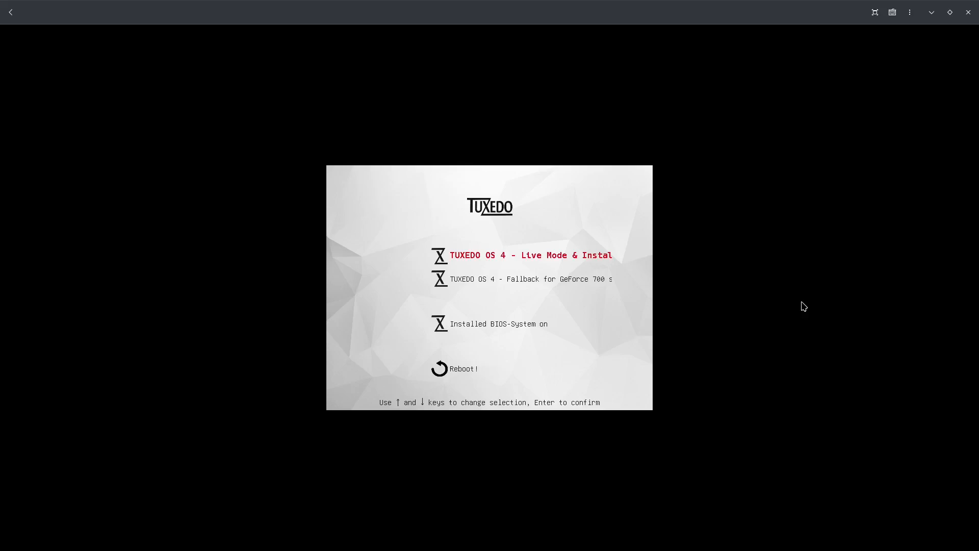
pyautogui.press('Return')
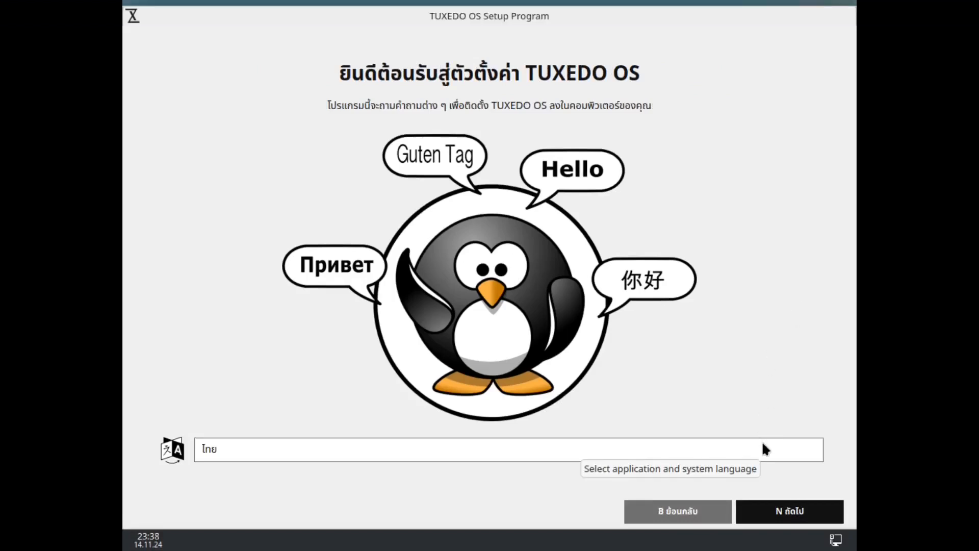
# Set the setup program's language to American English and continue to the location page.
pyautogui.click(542, 453)
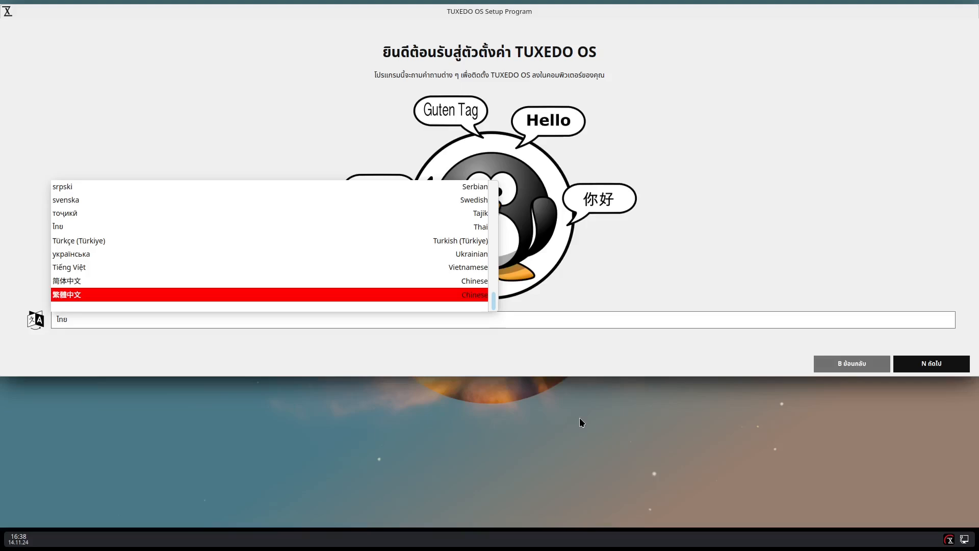
pyautogui.scroll(4, 308, 254)
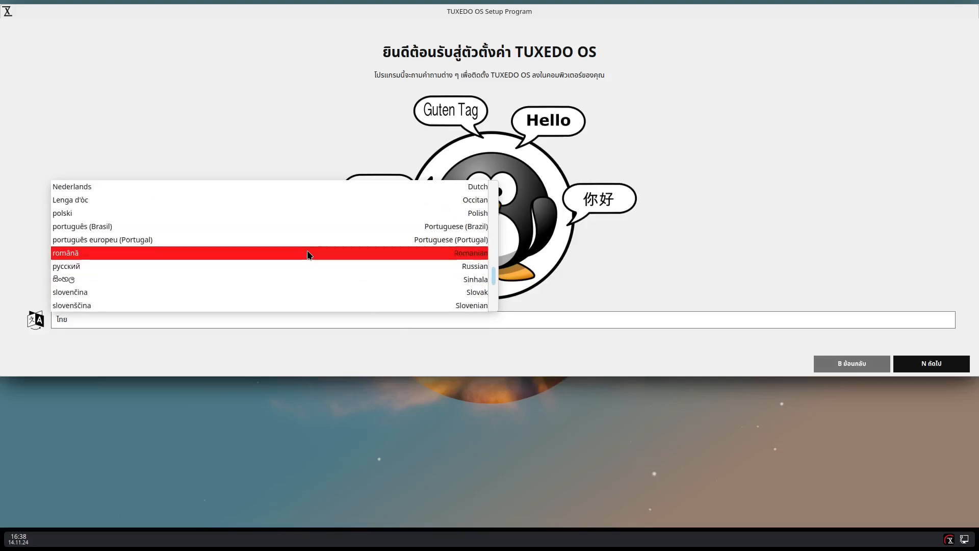
pyautogui.scroll(10, 308, 253)
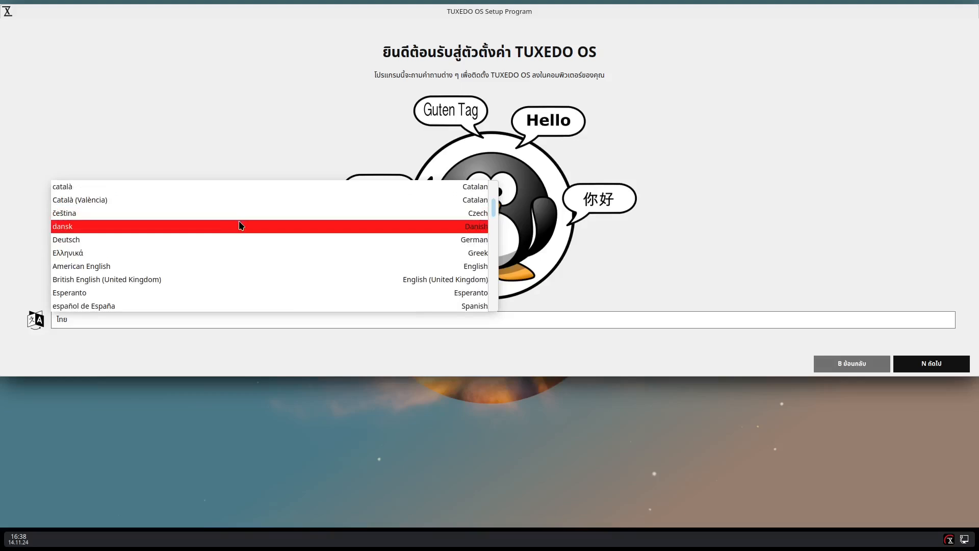
pyautogui.scroll(-1, 232, 291)
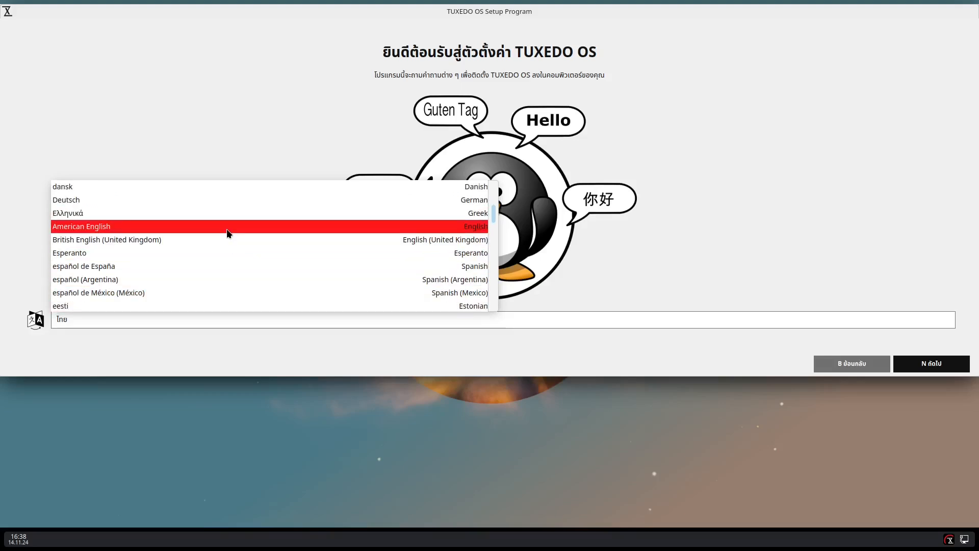
pyautogui.click(227, 229)
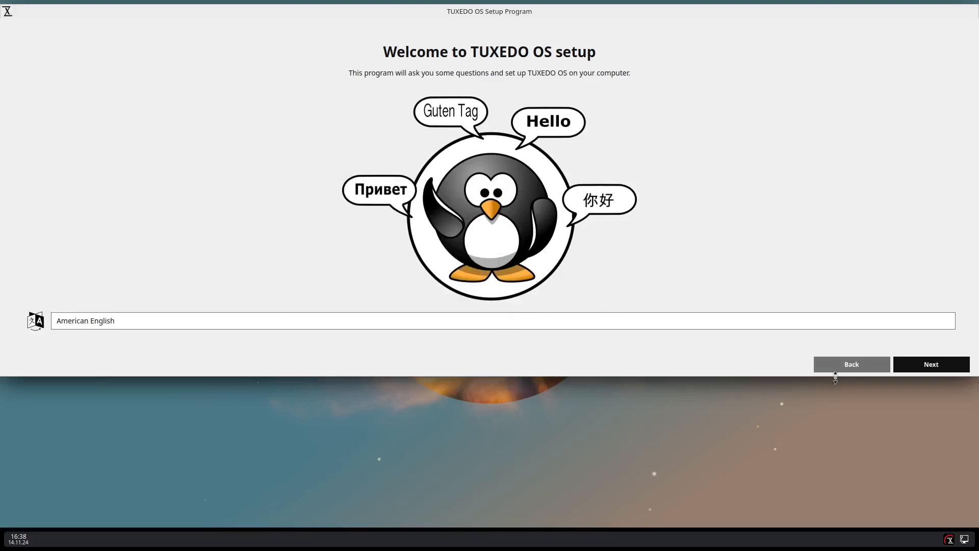
pyautogui.click(927, 367)
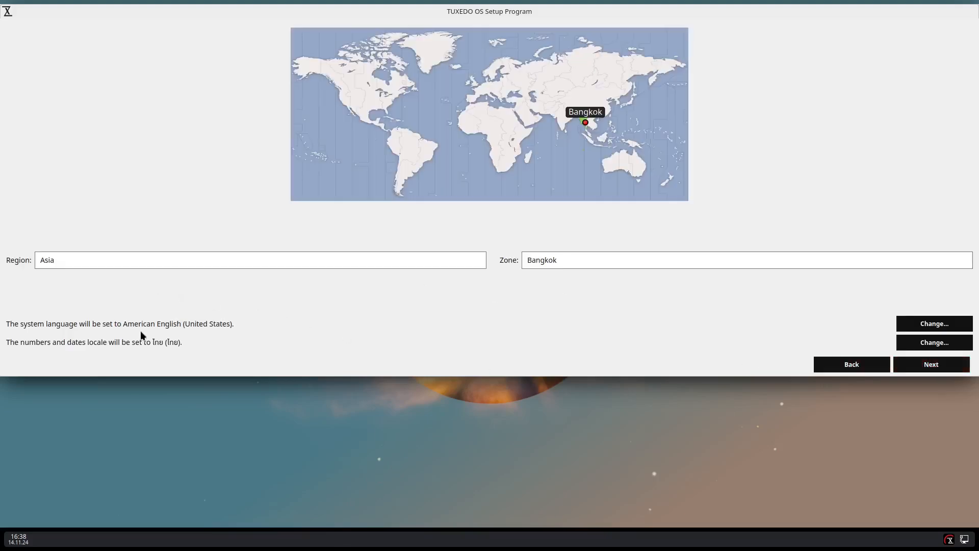
# Set the numbers and dates locale to en_US.UTF-8 and continue to the keyboard page.
pyautogui.click(923, 347)
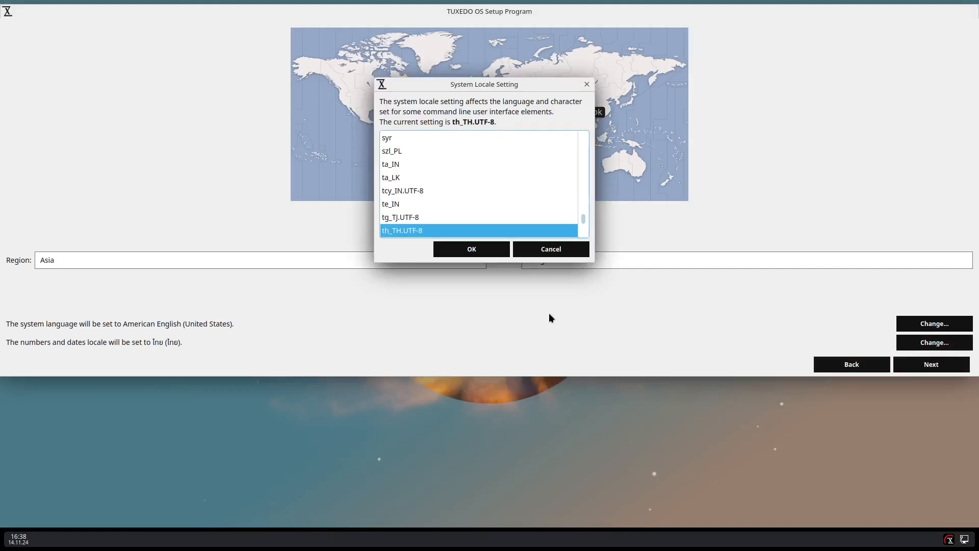
pyautogui.scroll(10, 502, 190)
pyautogui.scroll(20, 485, 190)
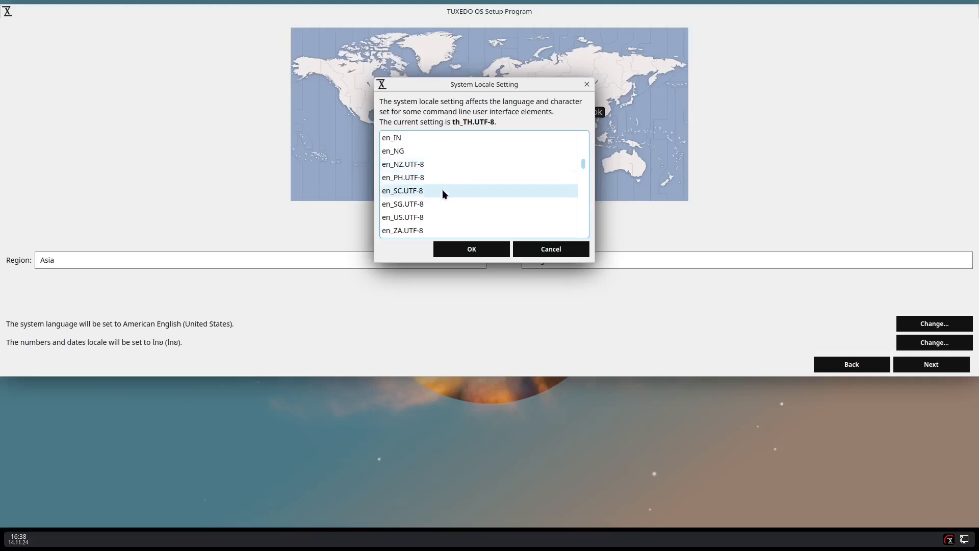
pyautogui.click(444, 218)
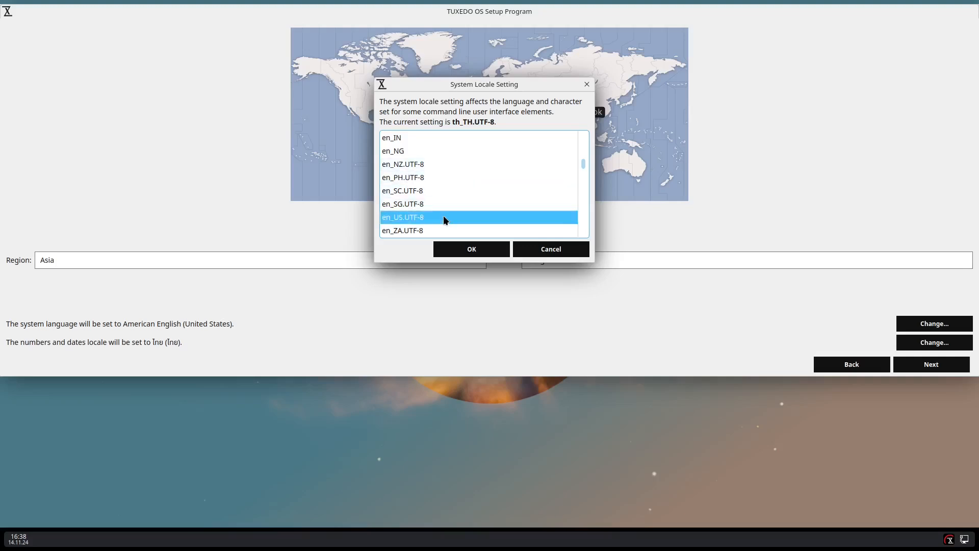
pyautogui.click(500, 247)
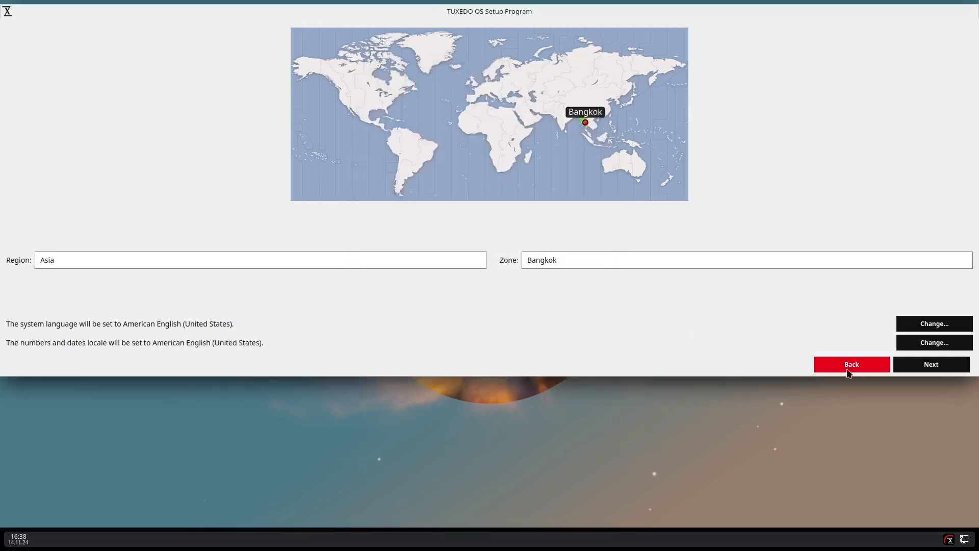
pyautogui.click(897, 371)
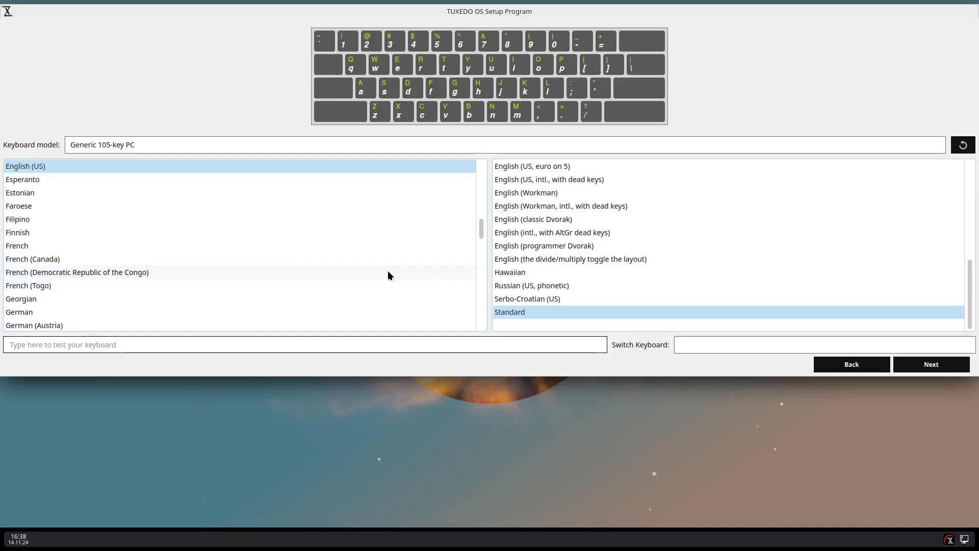
# Recheck the location page, accept the standard English (US) keyboard layout and continue to the session type page.
pyautogui.click(840, 366)
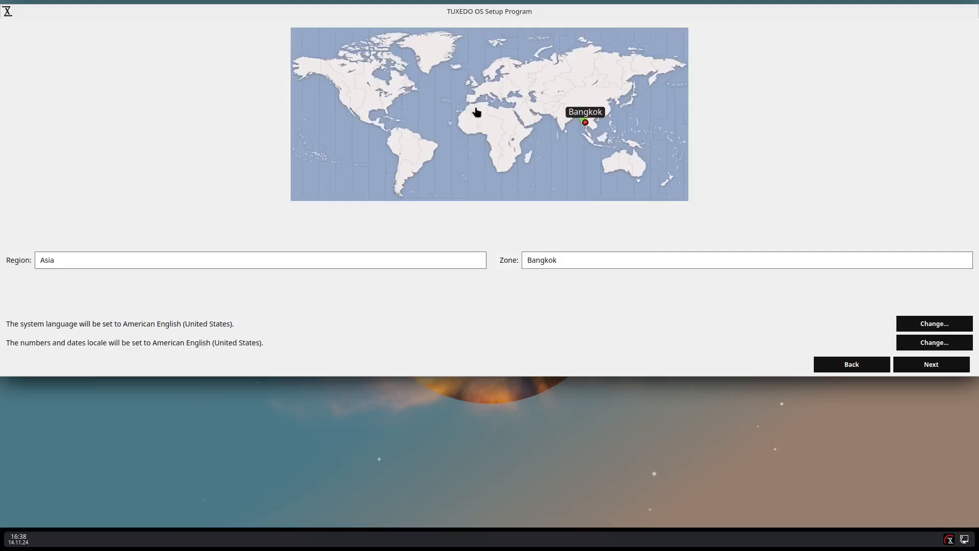
pyautogui.click(953, 365)
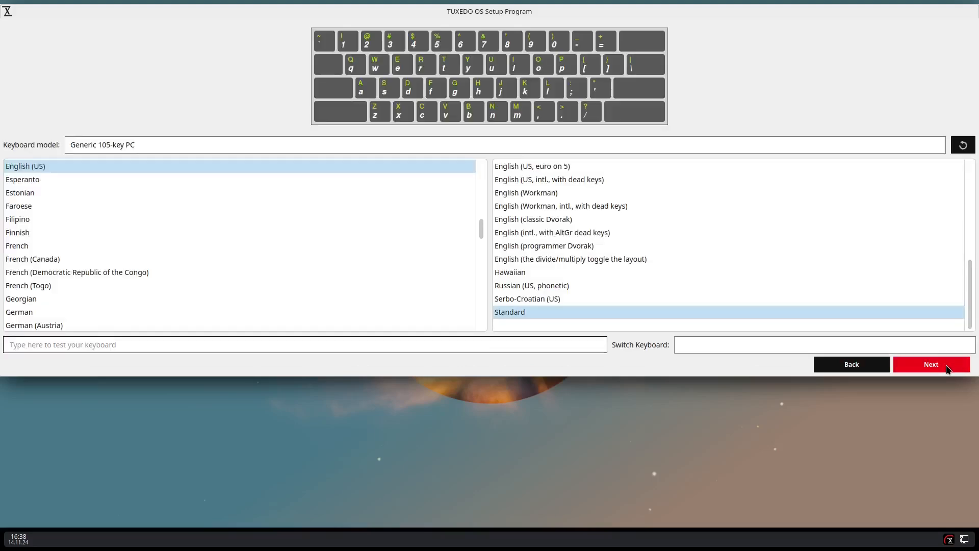
pyautogui.click(957, 373)
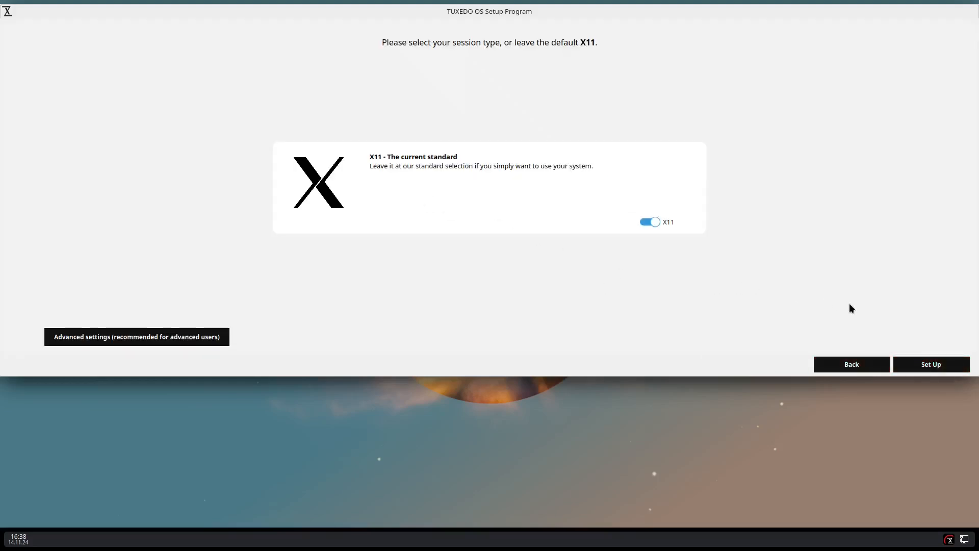
# Finish the live setup with the default X11 session and start the TUXEDO OS installer in American English.
pyautogui.click(924, 371)
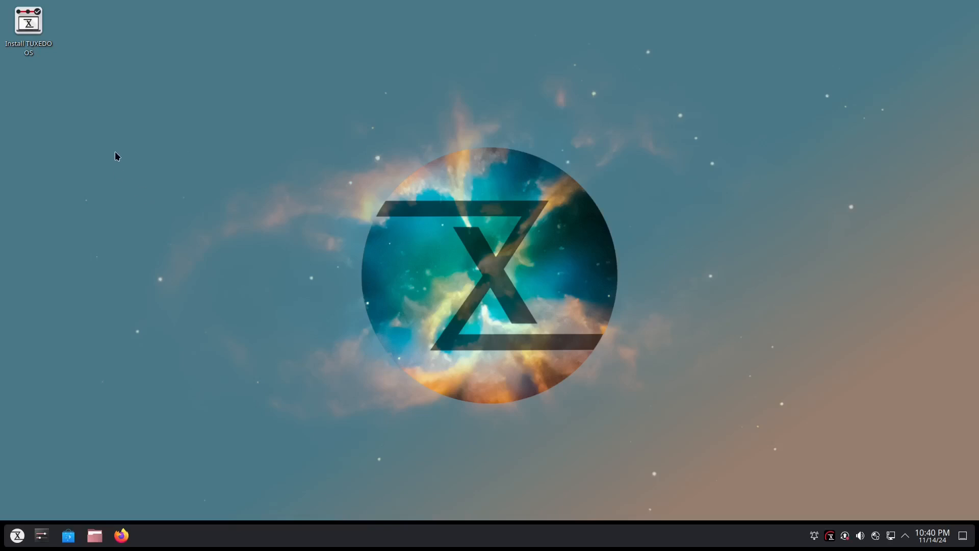
pyautogui.doubleClick(27, 28)
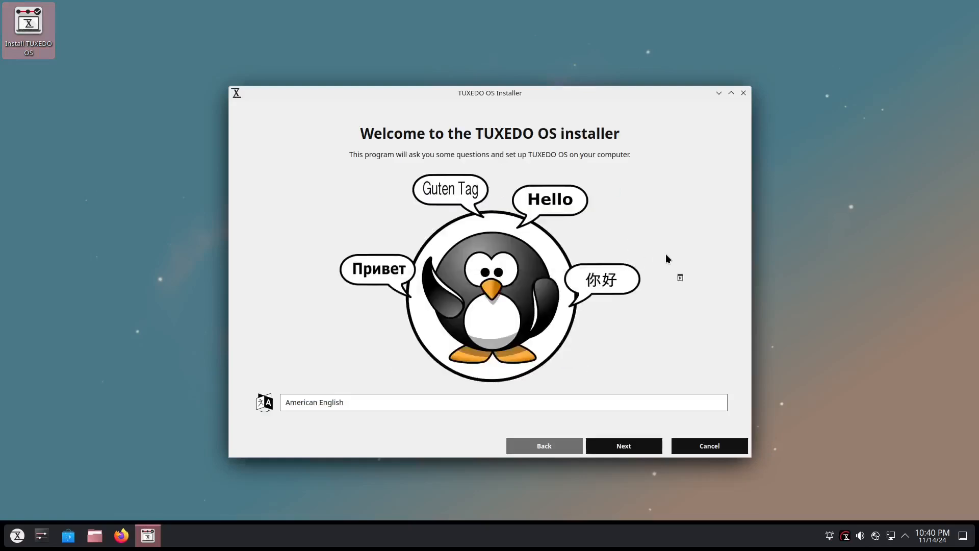
pyautogui.click(623, 447)
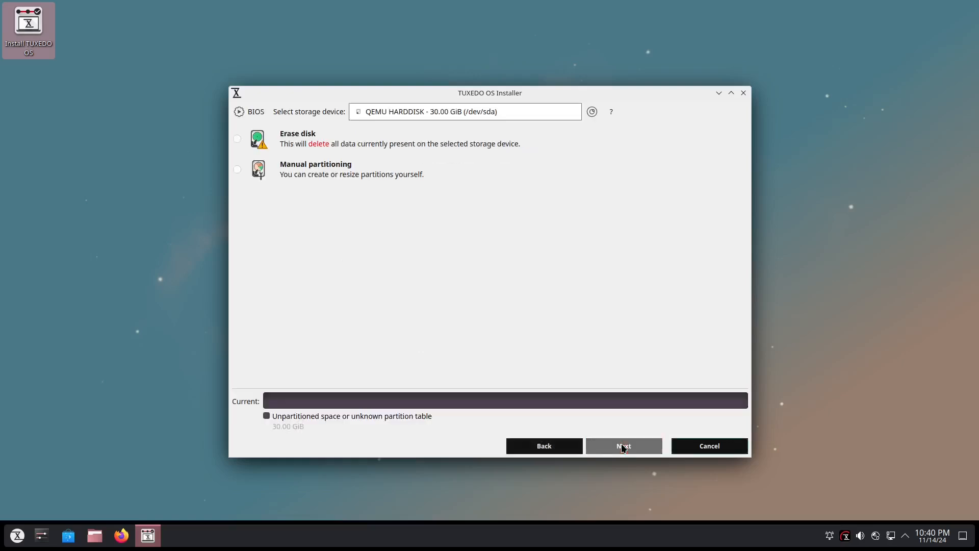
# Choose to erase the QEMU hard disk with No swap and the ext4 file system, and continue to the user account page.
pyautogui.click(294, 144)
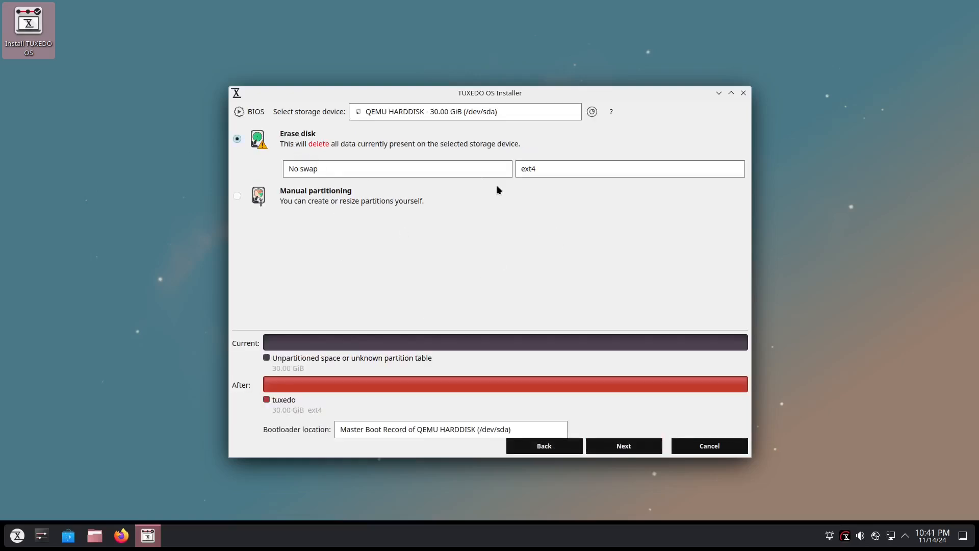
pyautogui.click(475, 170)
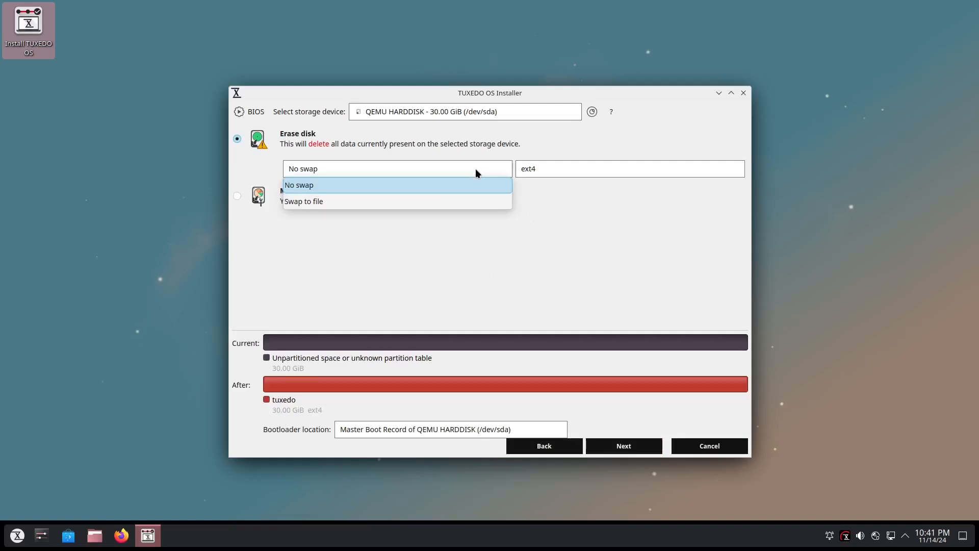
pyautogui.click(452, 205)
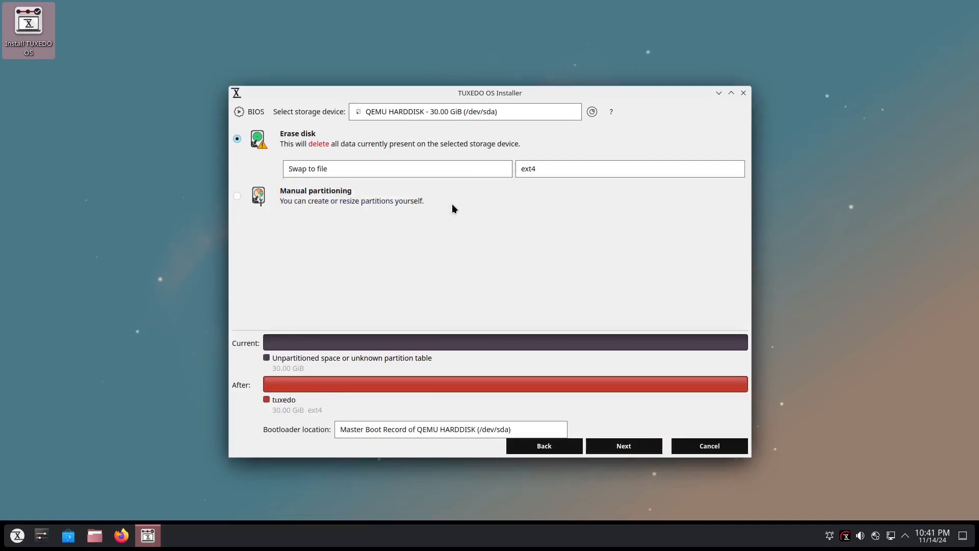
pyautogui.click(455, 167)
pyautogui.click(550, 168)
pyautogui.click(550, 168)
pyautogui.click(550, 168)
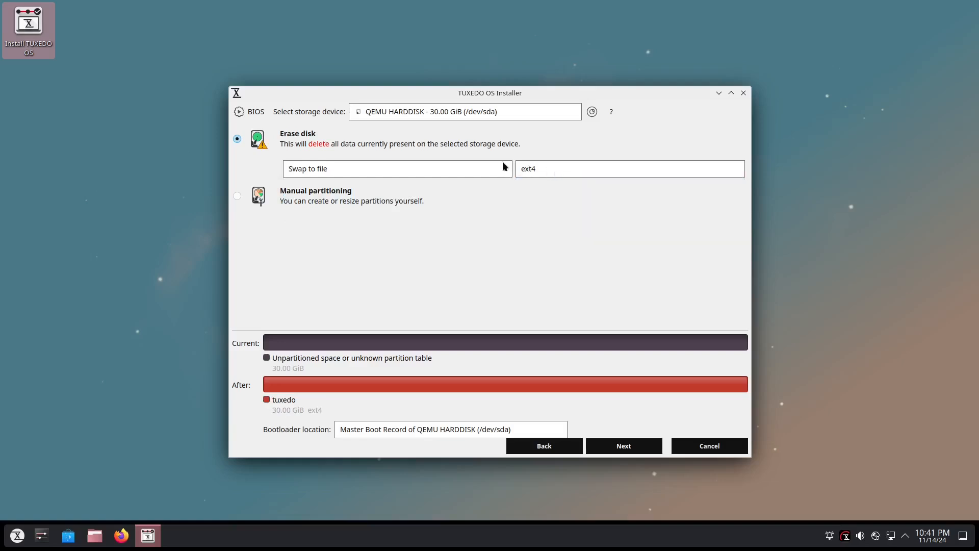
pyautogui.click(472, 168)
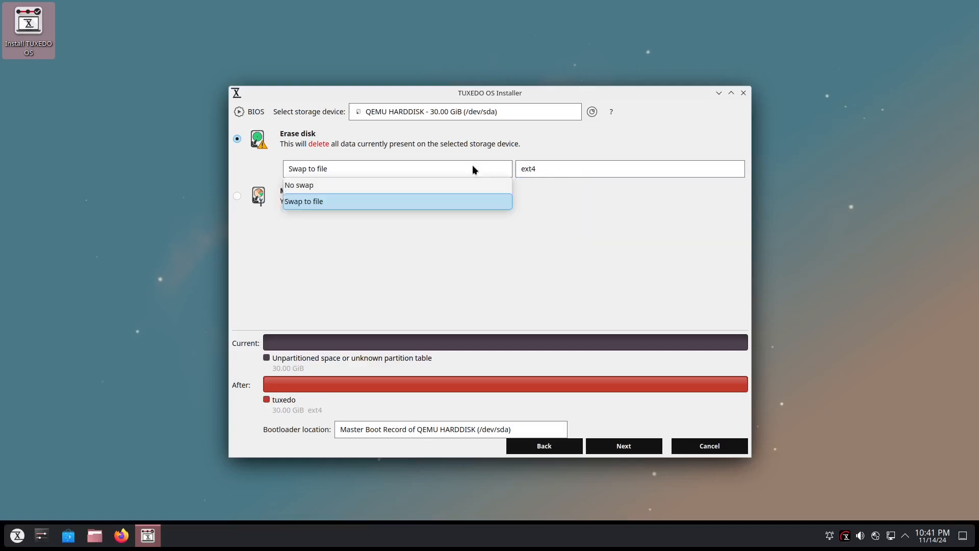
pyautogui.click(428, 184)
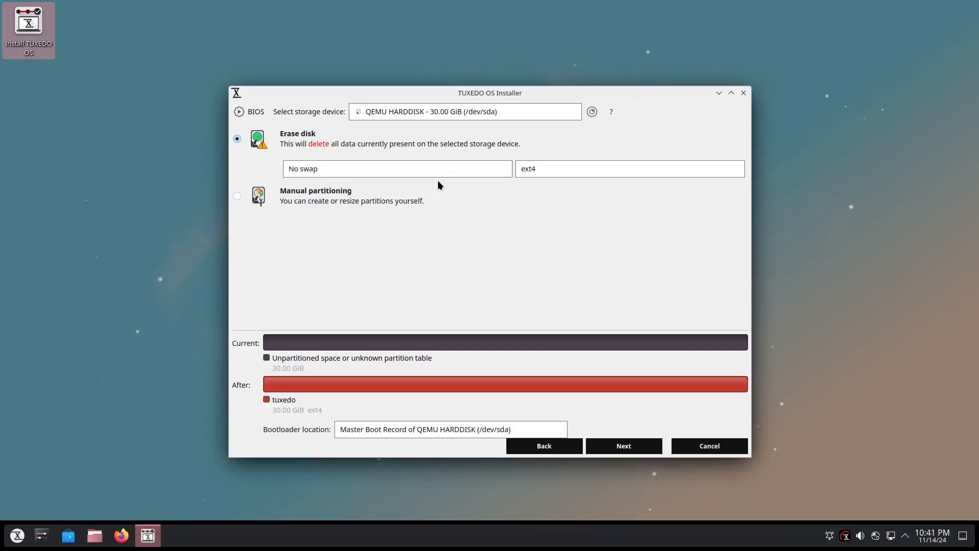
pyautogui.click(650, 448)
# Fill in the user's name on the account page, using the same login name and keeping tuxedo-os as computer name.
pyautogui.click(300, 129)
pyautogui.write('ri')
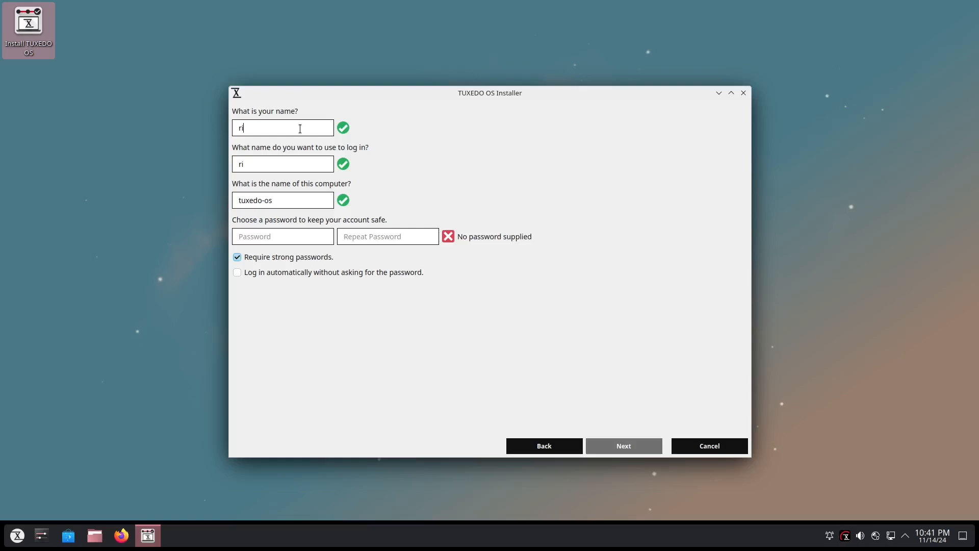
pyautogui.write('albbetest')
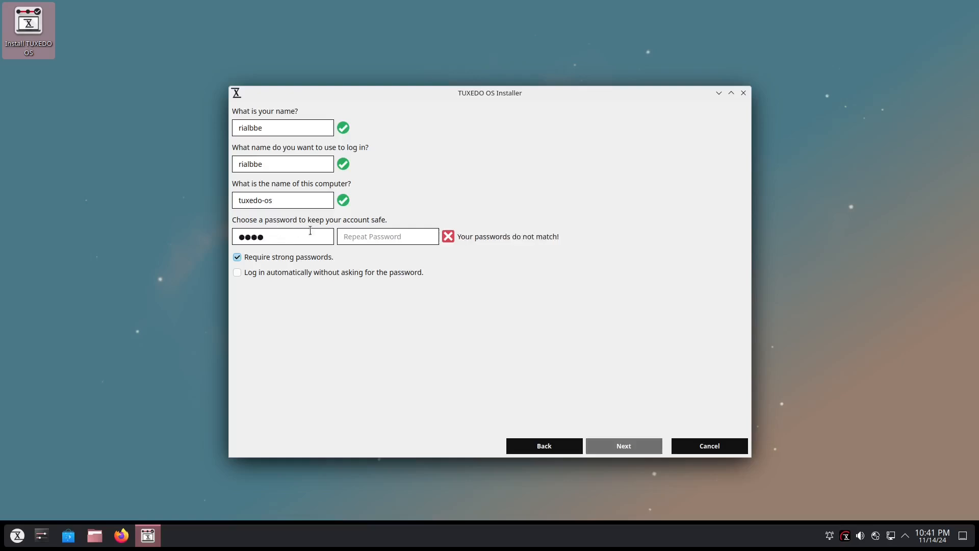
# Try a short account password, entering it in the password field and re-entering it in the repeat field.
pyautogui.click(360, 237)
pyautogui.write('test')
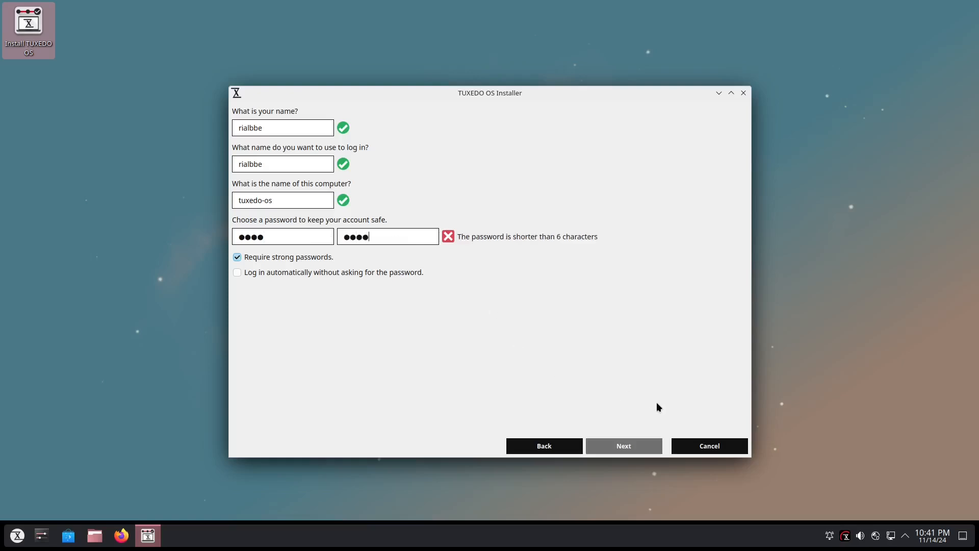
pyautogui.moveTo(368, 234); pyautogui.dragTo(327, 224)
pyautogui.press('BackSpace')
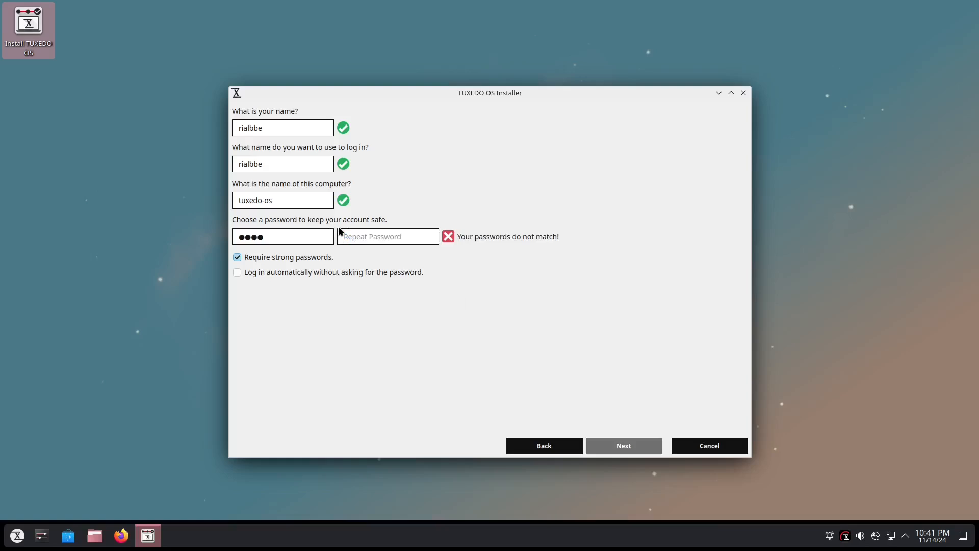
pyautogui.write('test')
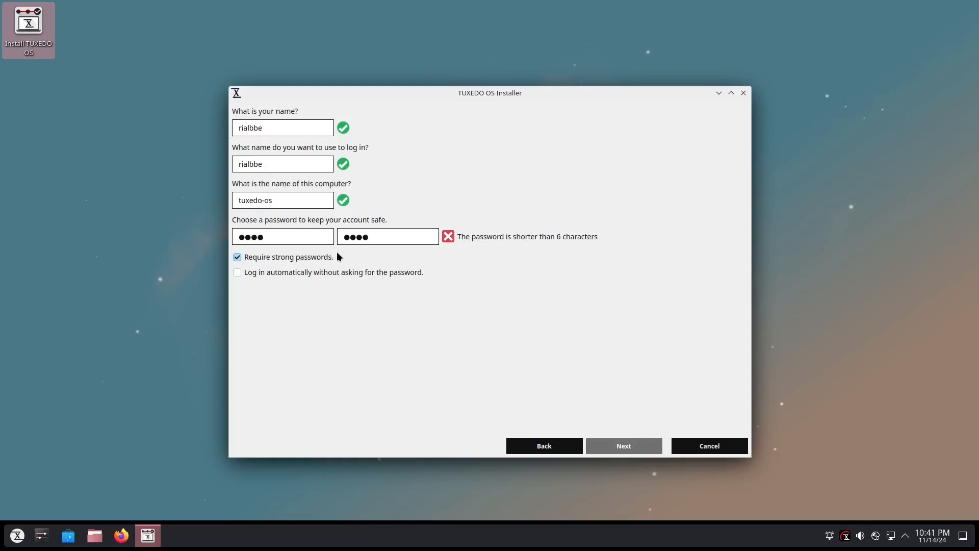
# Replace the account password and its repeat entry with a longer password.
pyautogui.moveTo(295, 240); pyautogui.dragTo(208, 236)
pyautogui.write('123456')
pyautogui.press('Tab')
pyautogui.write('1234')
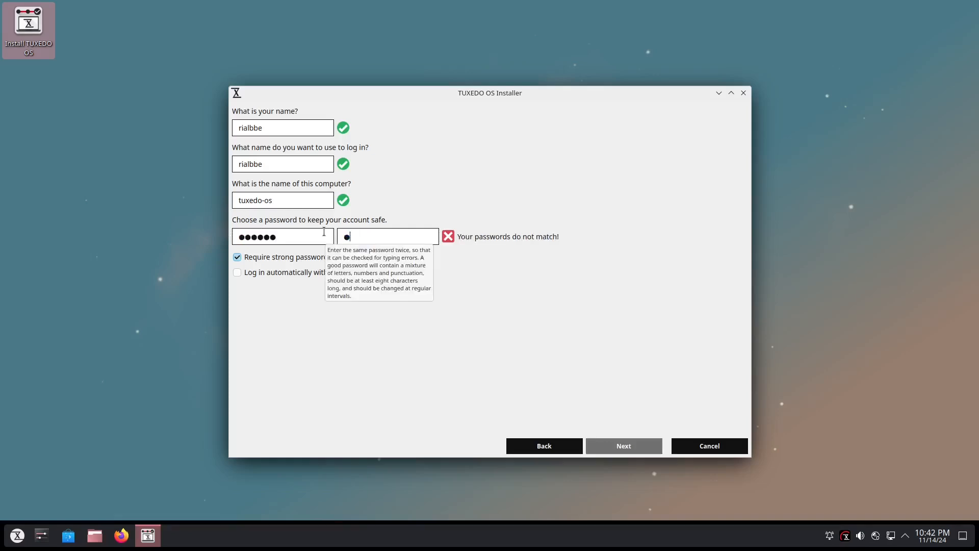
pyautogui.write('56')
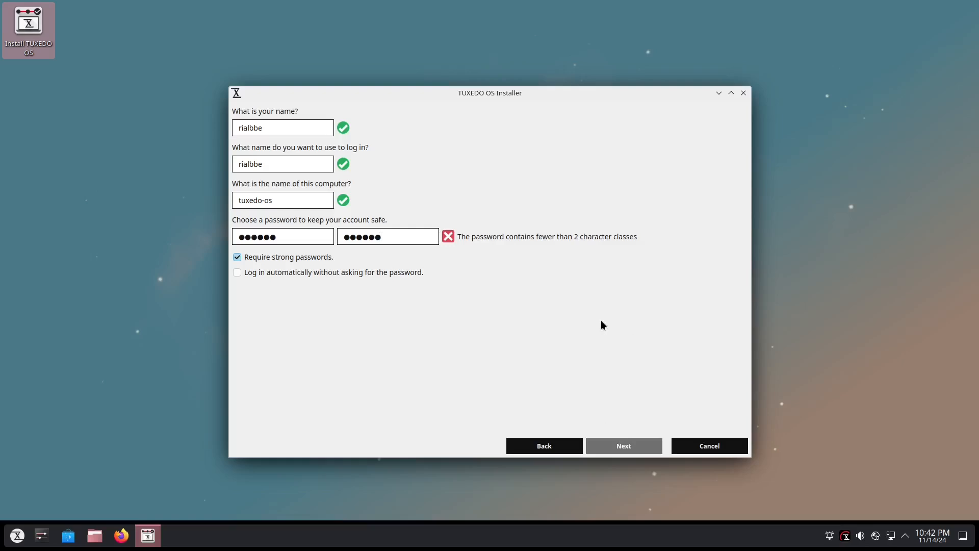
# Try a different account password of the same length in both the password and repeat fields.
pyautogui.click(310, 236)
pyautogui.moveTo(310, 234); pyautogui.dragTo(238, 228)
pyautogui.write('aaaaaa')
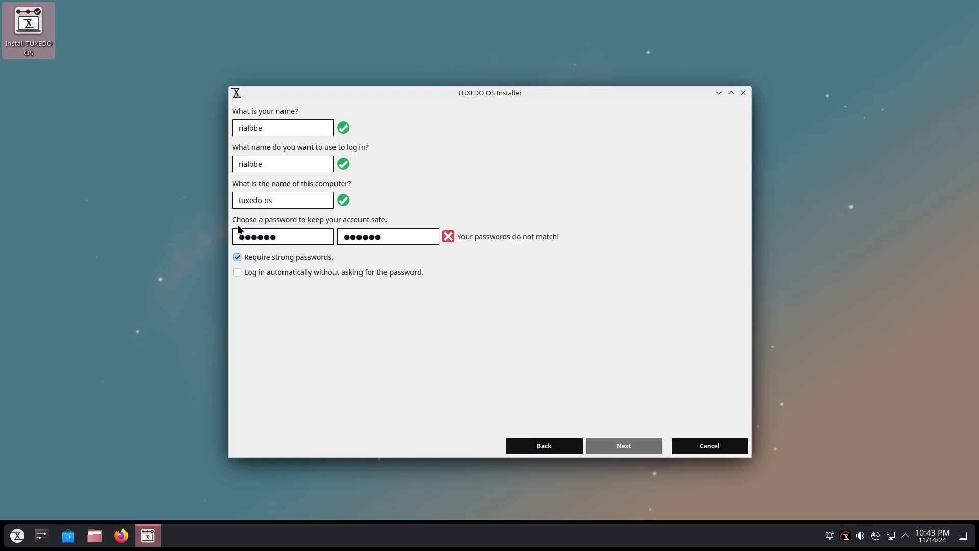
pyautogui.moveTo(398, 238); pyautogui.dragTo(314, 228)
pyautogui.write('aaaaaa')
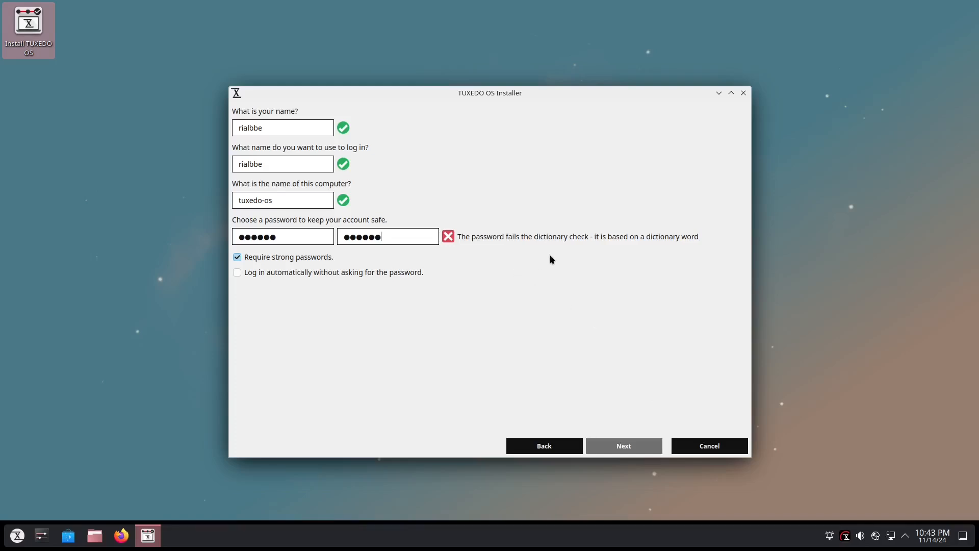
# Enter a longer account password in both the password and repeat fields, and continue to the session type page.
pyautogui.moveTo(290, 241); pyautogui.dragTo(222, 228)
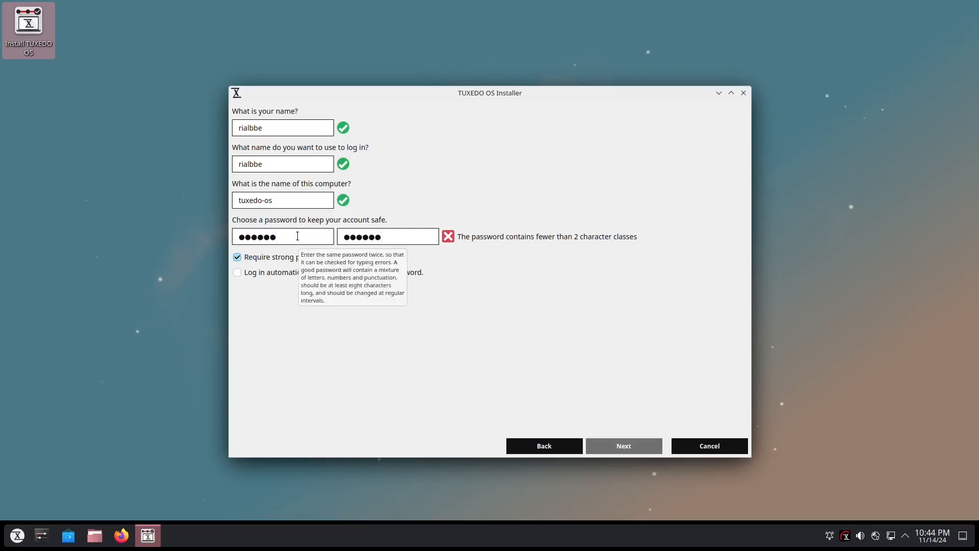
pyautogui.write('••')
pyautogui.click(400, 236)
pyautogui.write('••')
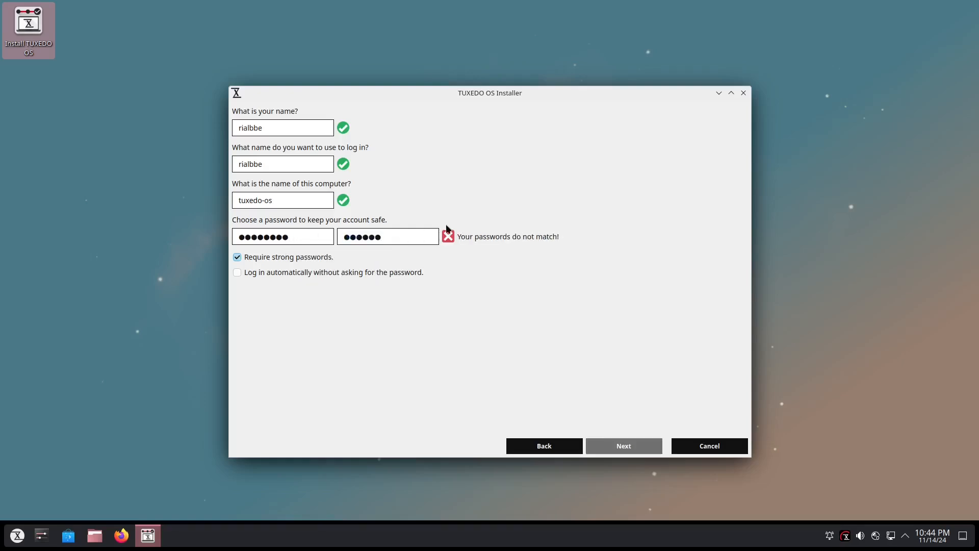
pyautogui.press('Return')
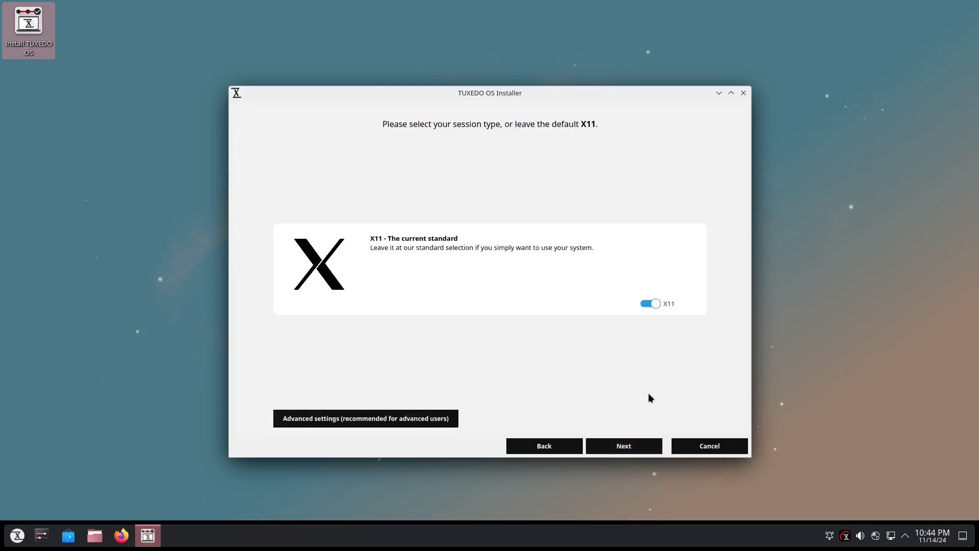
# Keep the X11 session type, start the installation from the overview page and confirm the disk changes.
pyautogui.click(607, 450)
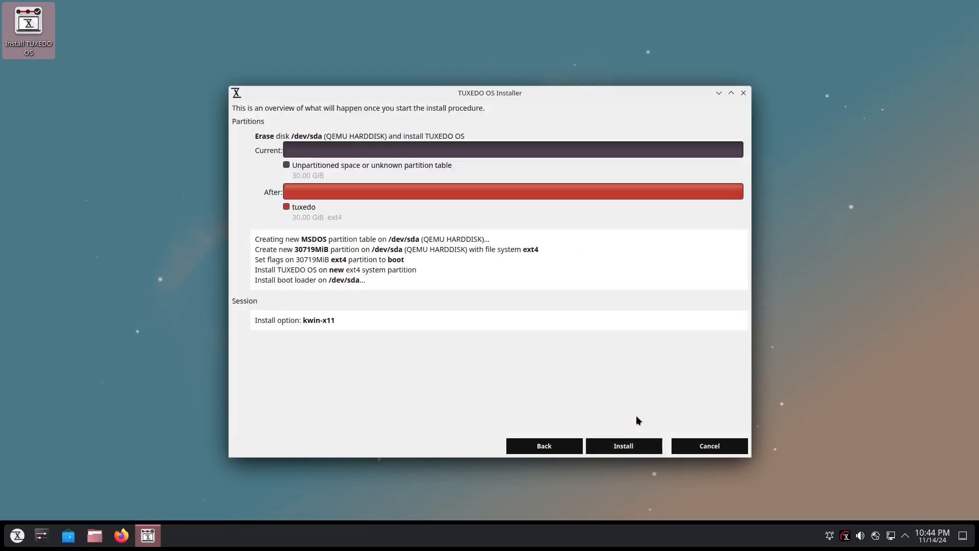
pyautogui.click(633, 448)
pyautogui.click(631, 449)
pyautogui.click(631, 448)
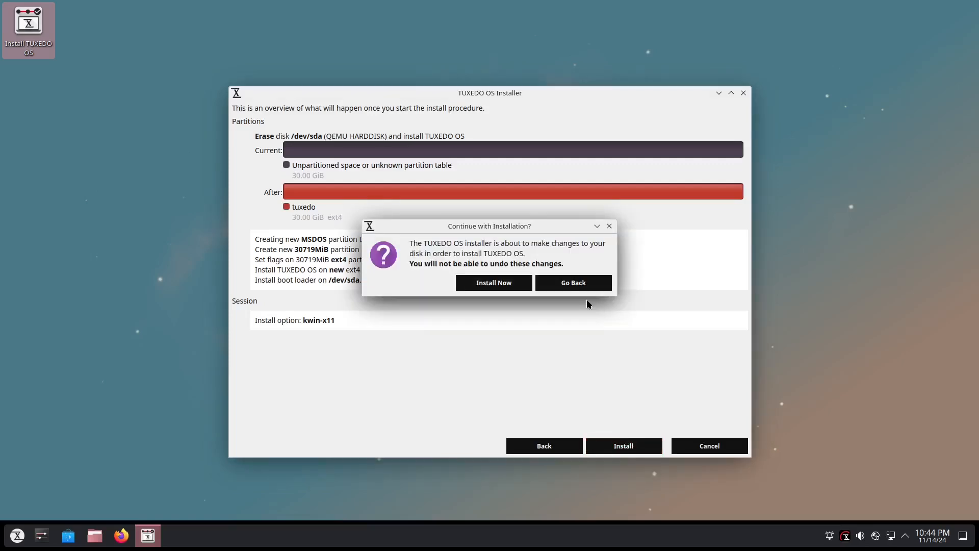
pyautogui.click(507, 283)
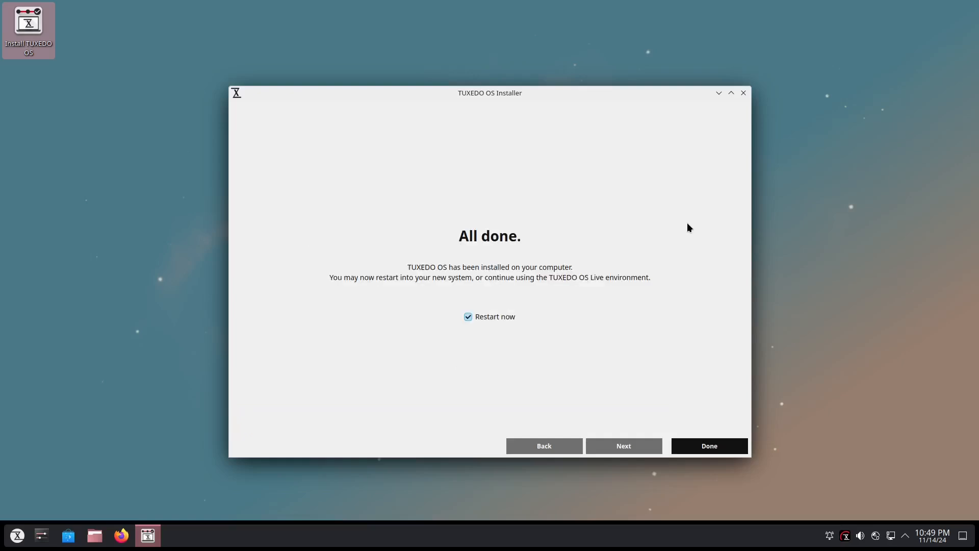
pyautogui.click(709, 446)
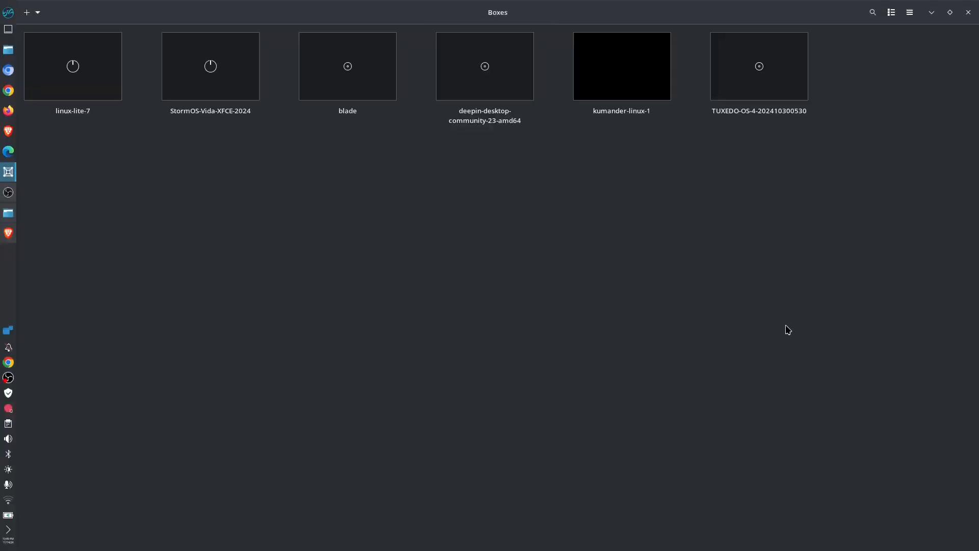
pyautogui.click(774, 94)
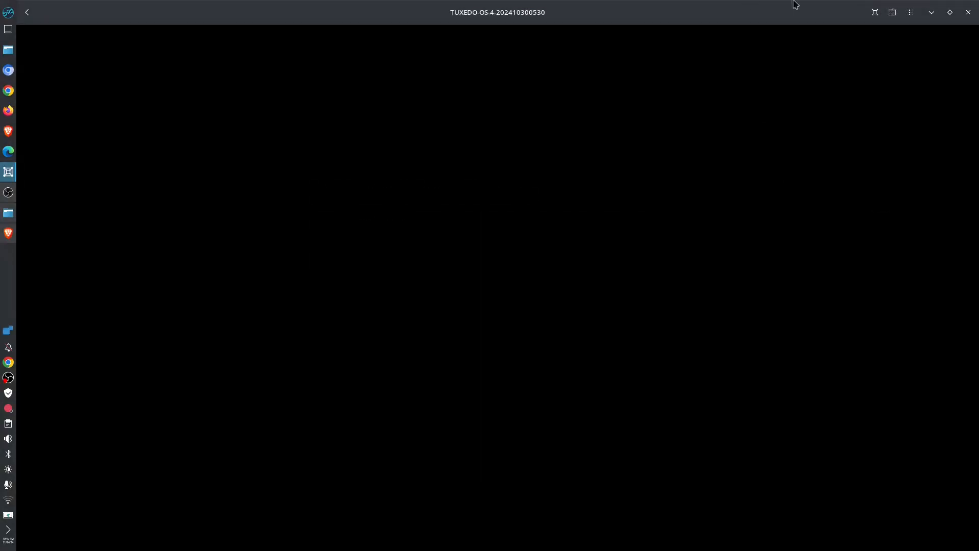
pyautogui.click(875, 12)
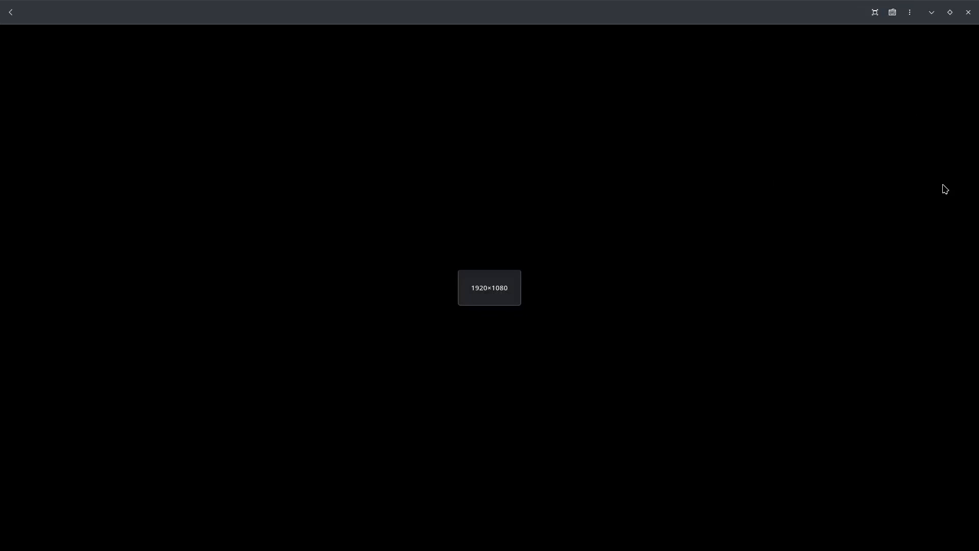
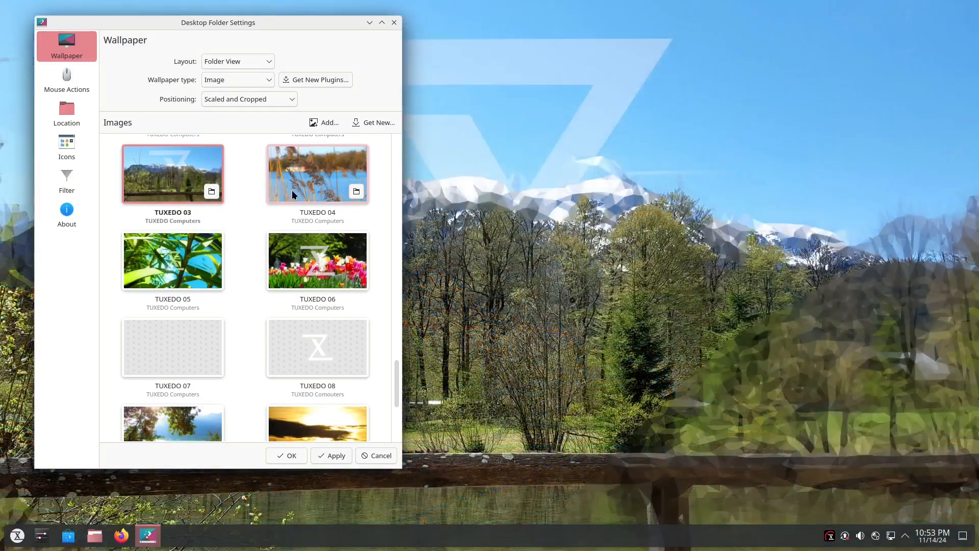
# Preview the wallpapers TUXEDO 04 through TUXEDO 13 and Volna on the desktop, one after another.
pyautogui.click(293, 193)
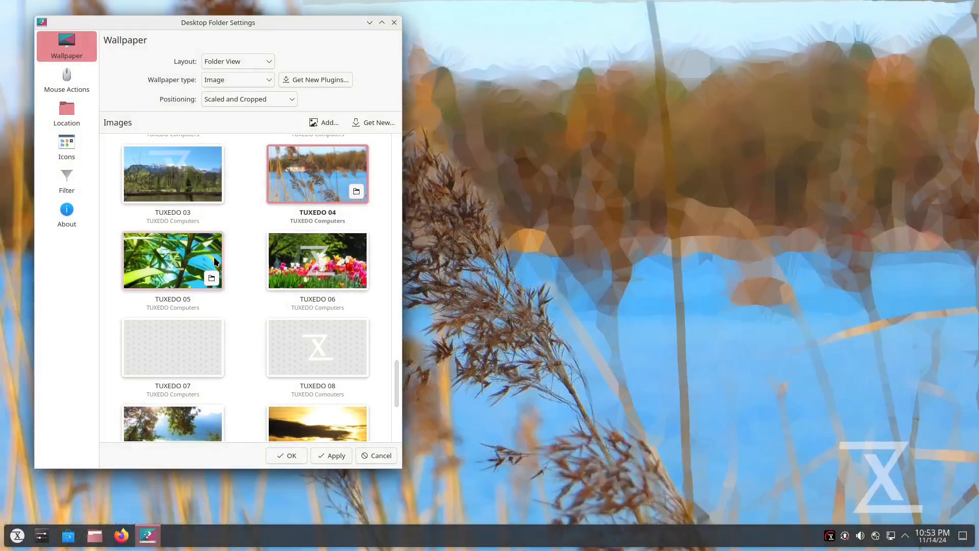
pyautogui.click(214, 261)
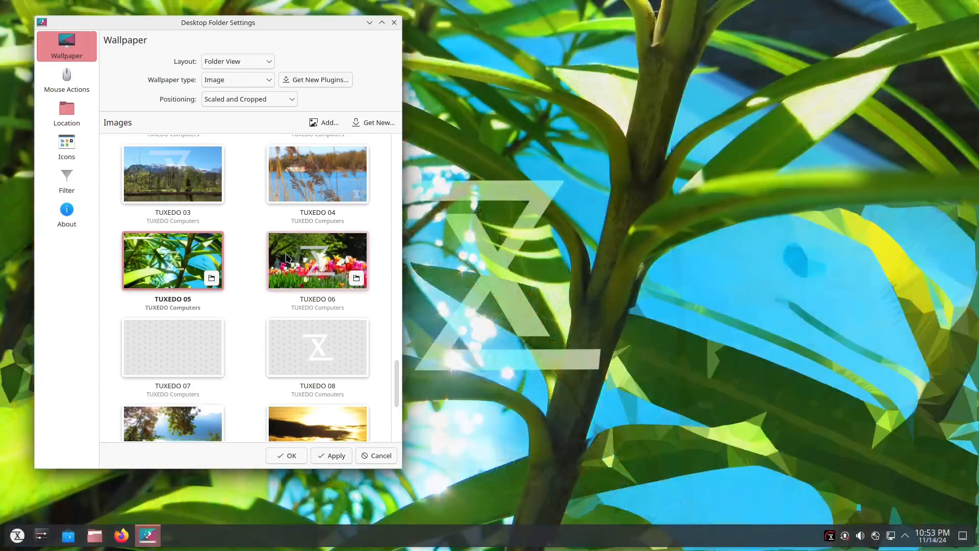
pyautogui.click(288, 257)
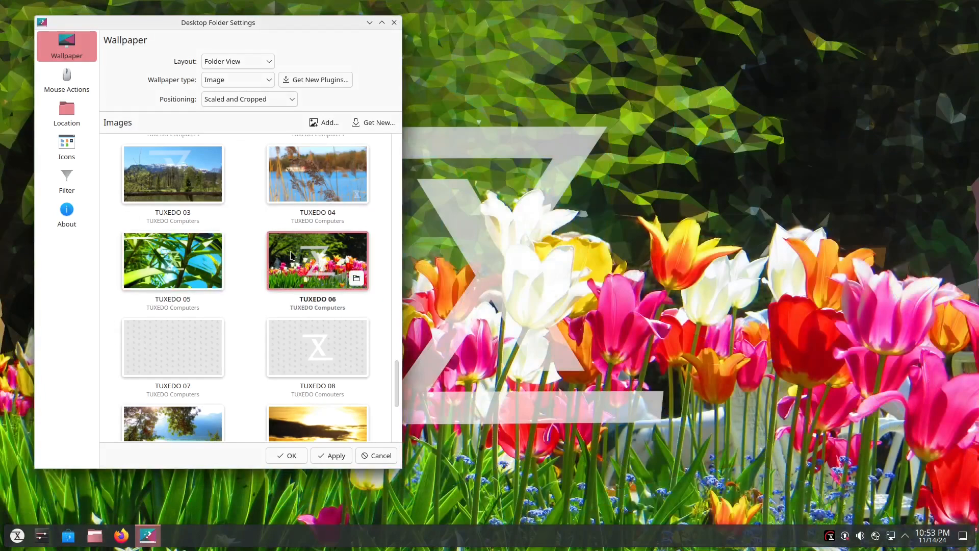
pyautogui.scroll(-4, 251, 275)
pyautogui.click(179, 236)
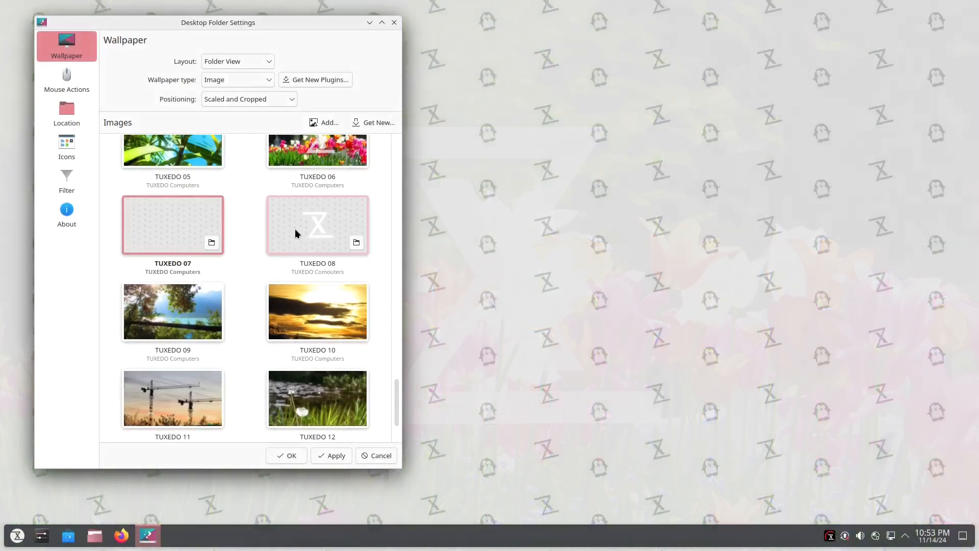
pyautogui.click(295, 229)
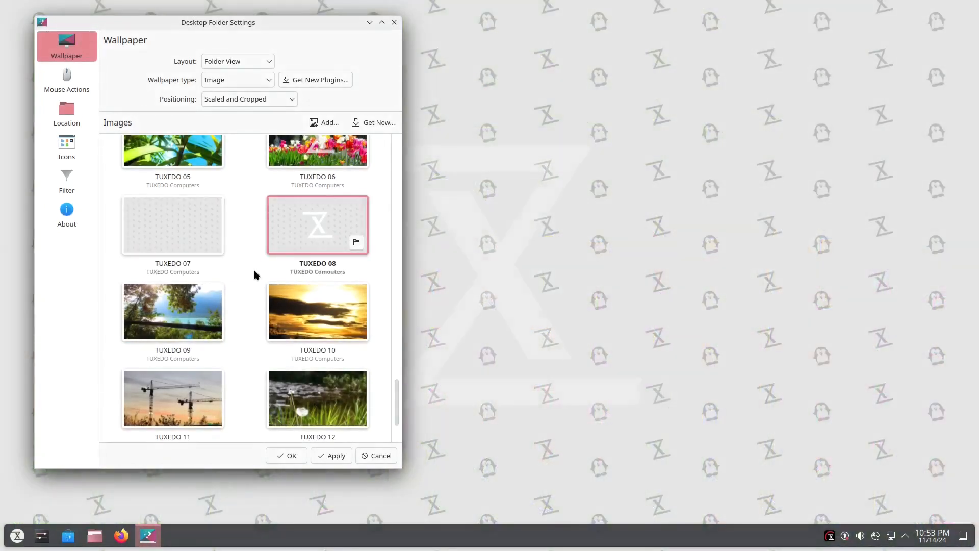
pyautogui.click(184, 308)
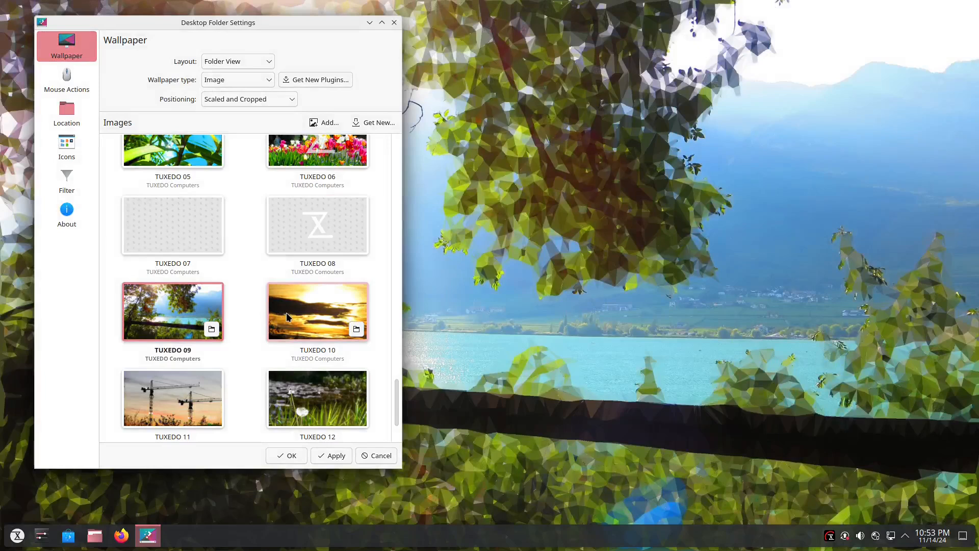
pyautogui.click(286, 313)
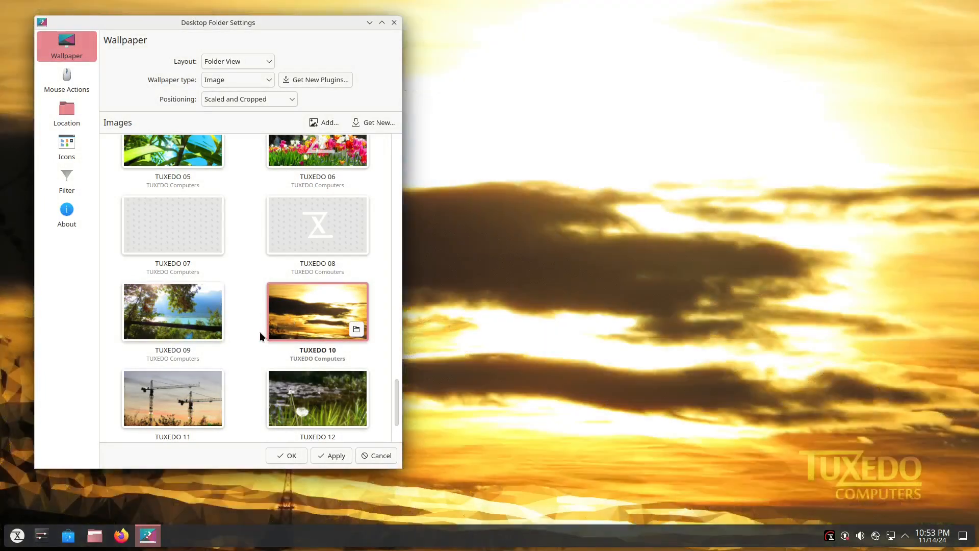
pyautogui.click(169, 404)
pyautogui.scroll(-2, 227, 340)
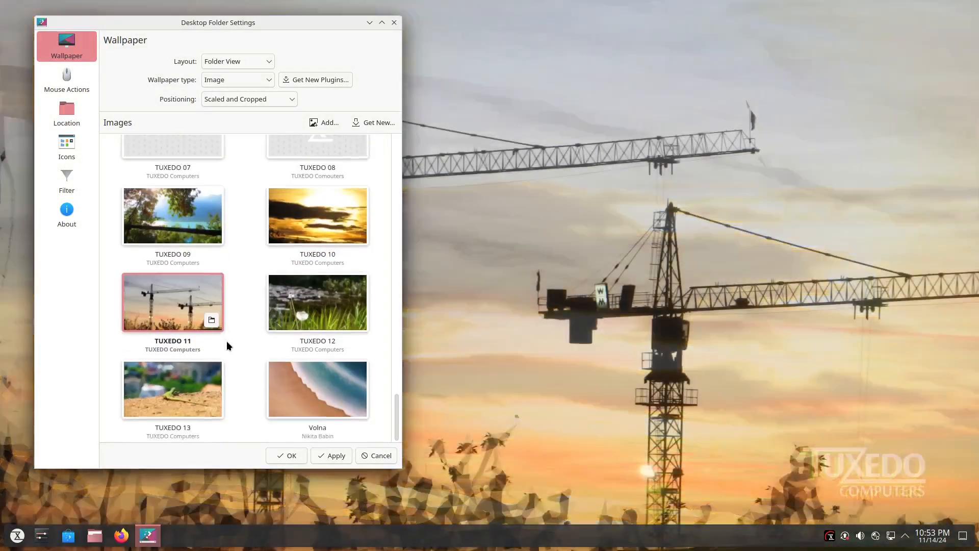
pyautogui.click(296, 312)
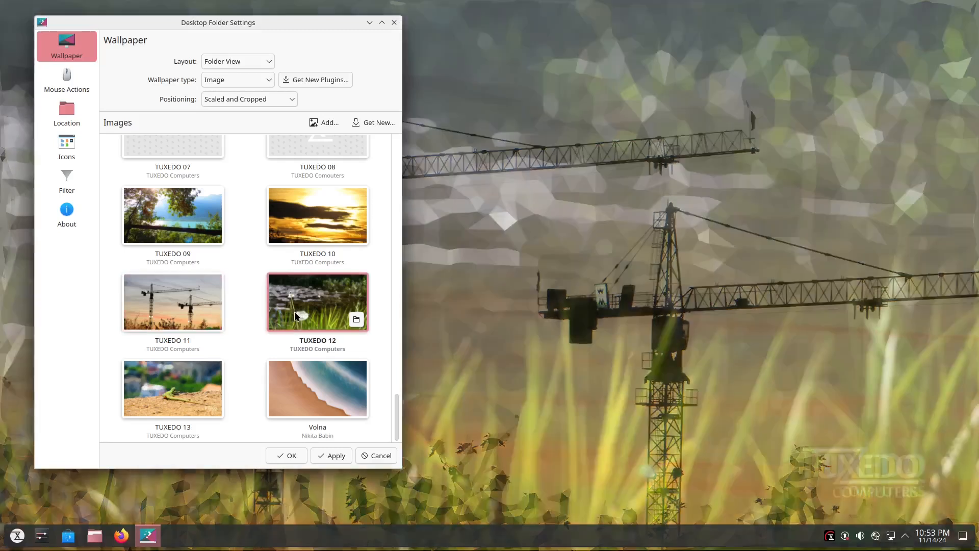
pyautogui.click(170, 390)
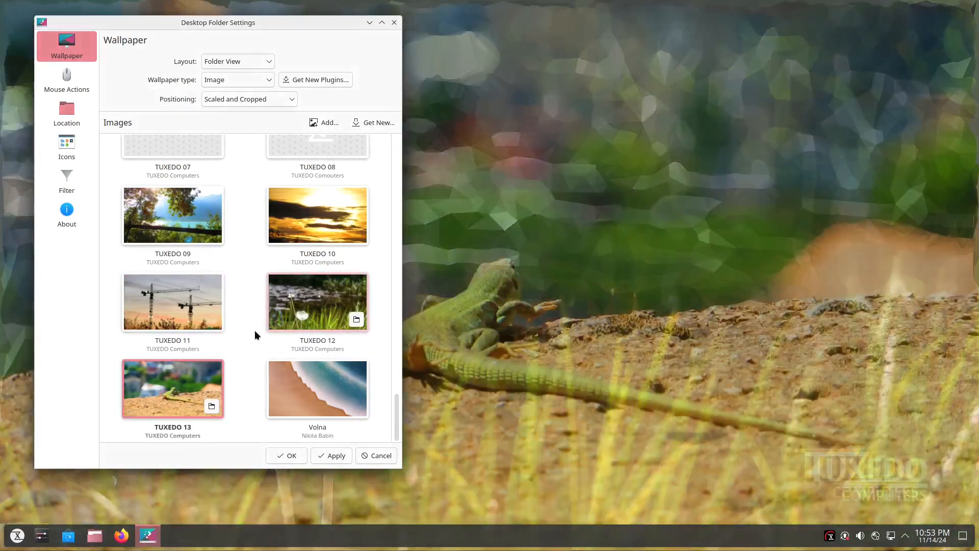
pyautogui.click(299, 389)
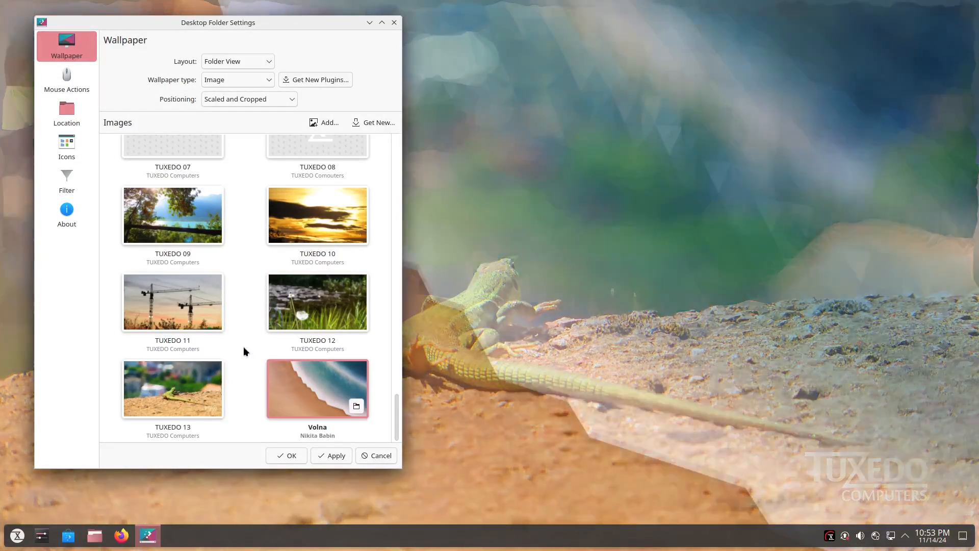
# Choose the TUXEDO 2024 wallpaper and close the desktop folder settings, applying the change.
pyautogui.scroll(10, 225, 329)
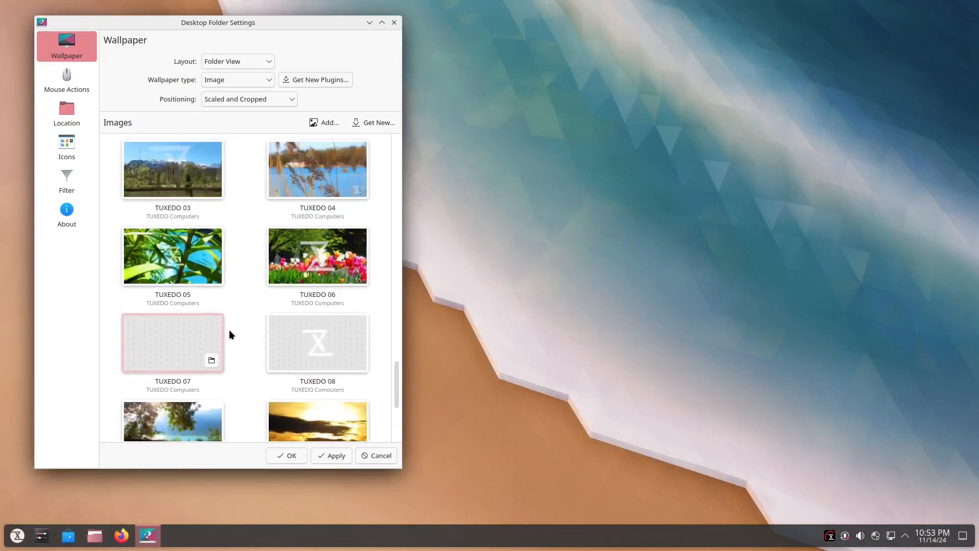
pyautogui.scroll(3, 232, 336)
pyautogui.click(302, 367)
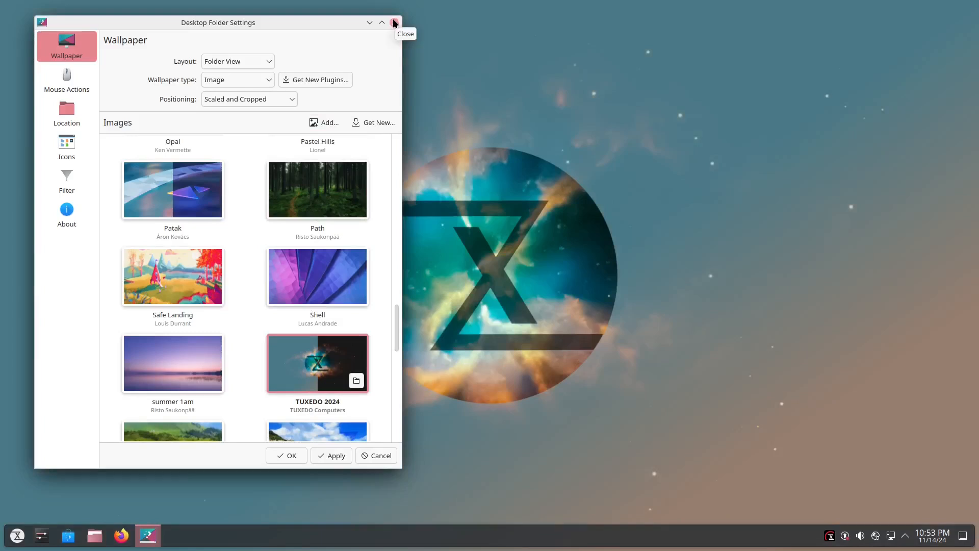
pyautogui.click(394, 22)
pyautogui.click(263, 263)
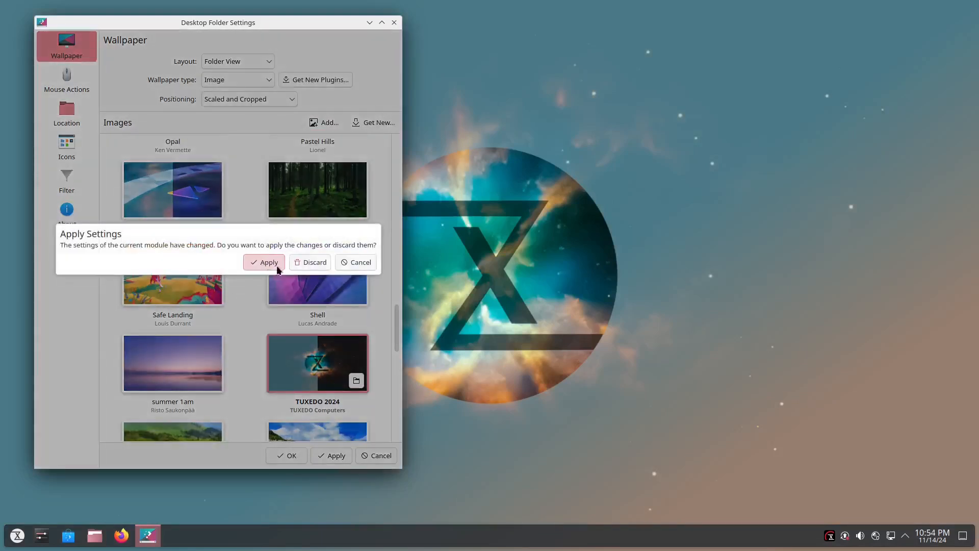
# Apply the Breeze Dark theme in the quick settings of System Settings and close the window.
pyautogui.click(42, 534)
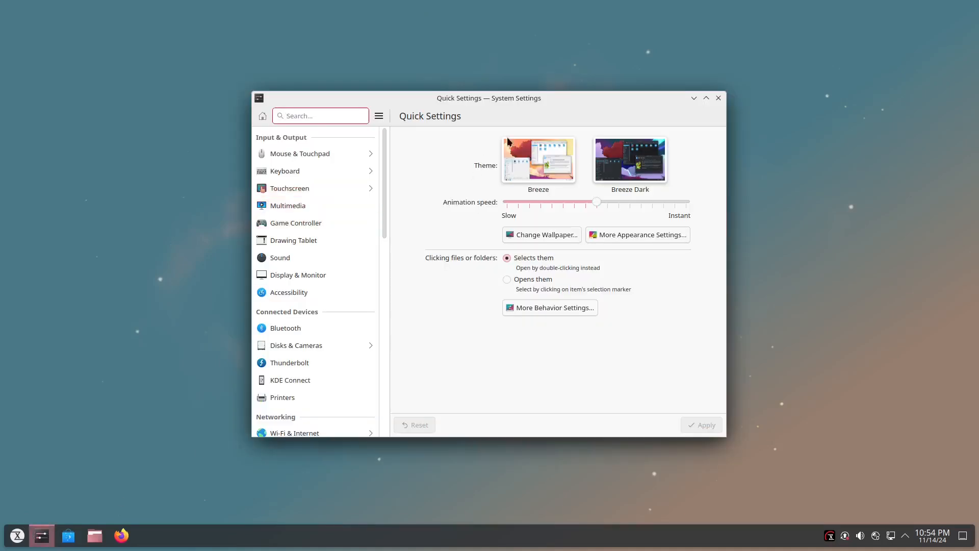
pyautogui.moveTo(554, 97); pyautogui.dragTo(368, 60)
pyautogui.click(435, 127)
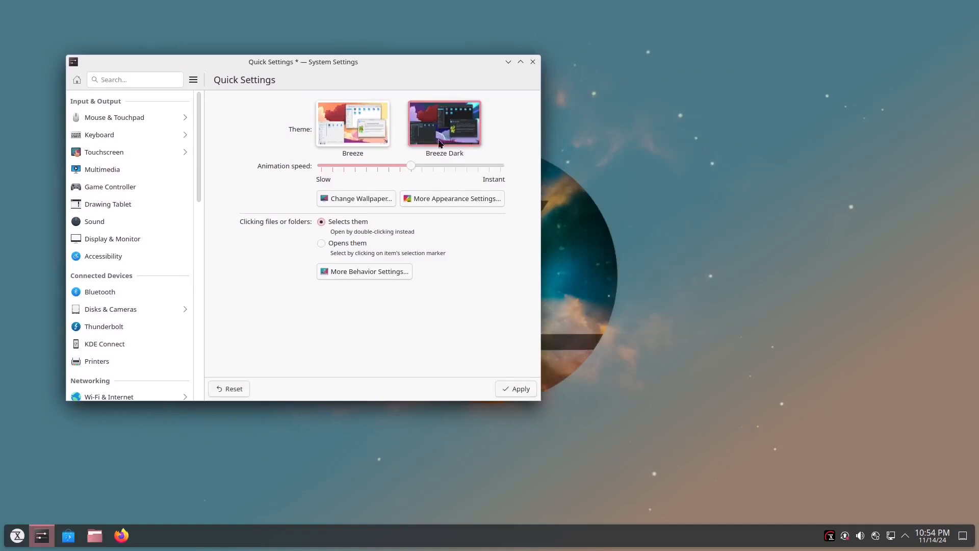
pyautogui.click(507, 395)
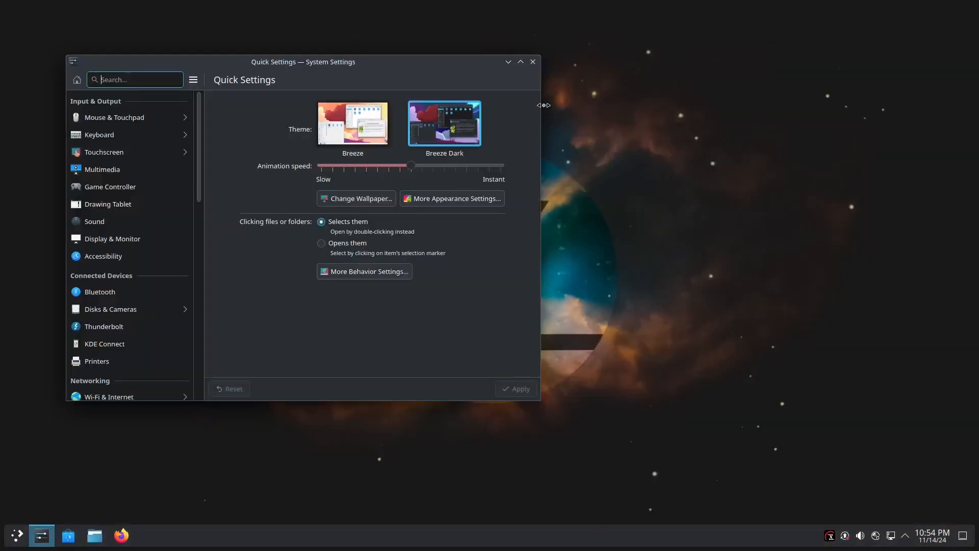
pyautogui.click(532, 62)
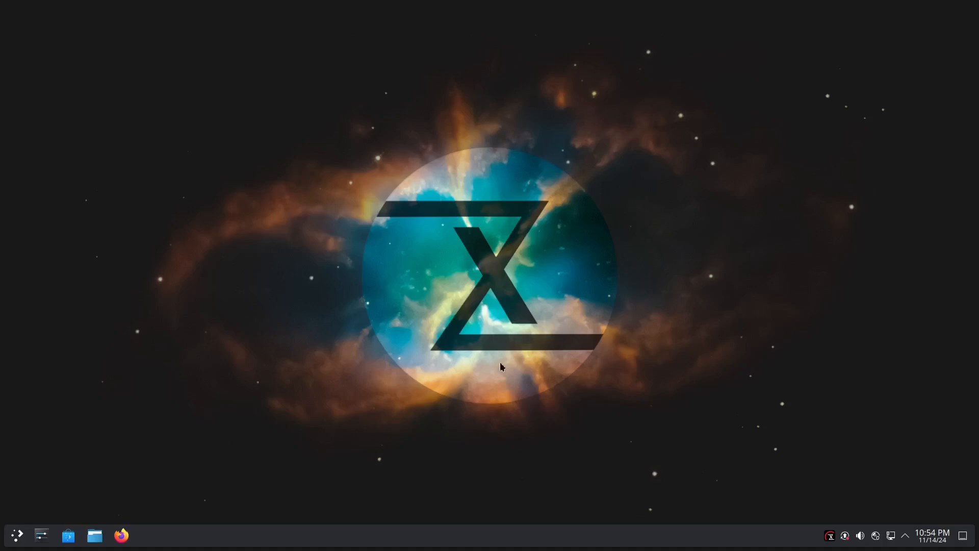
# Reopen System Settings, view the Mouse page under Mouse & Touchpad and return to the category list.
pyautogui.click(41, 535)
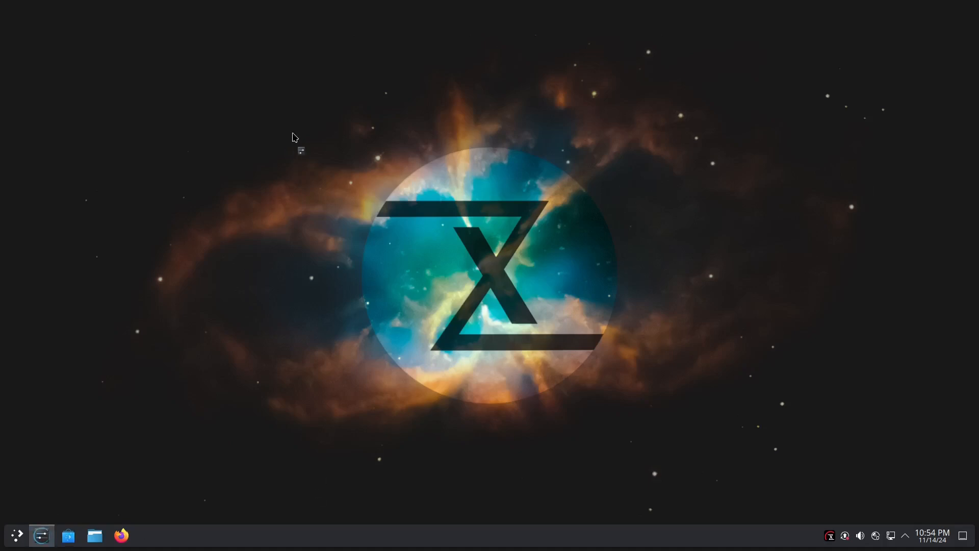
pyautogui.moveTo(418, 105); pyautogui.dragTo(175, 114)
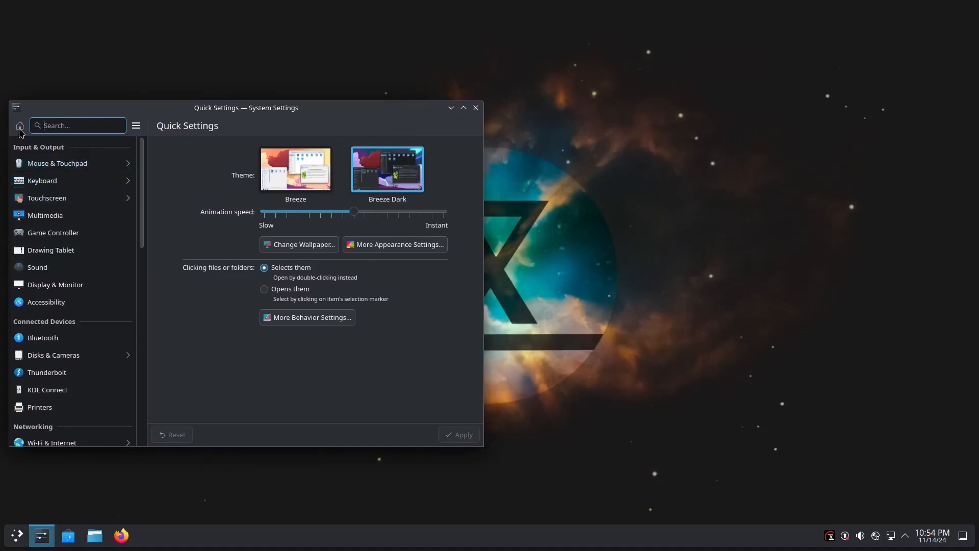
pyautogui.click(77, 163)
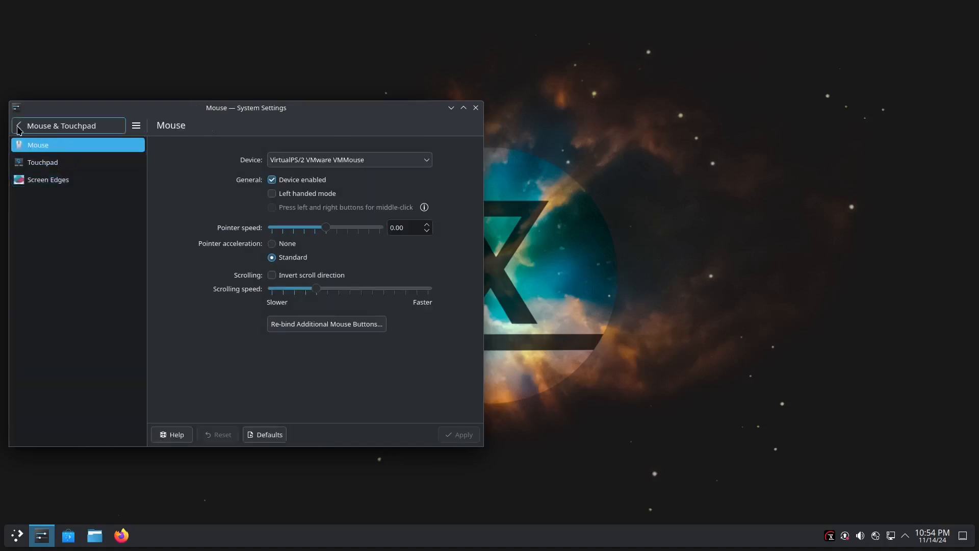
pyautogui.click(41, 127)
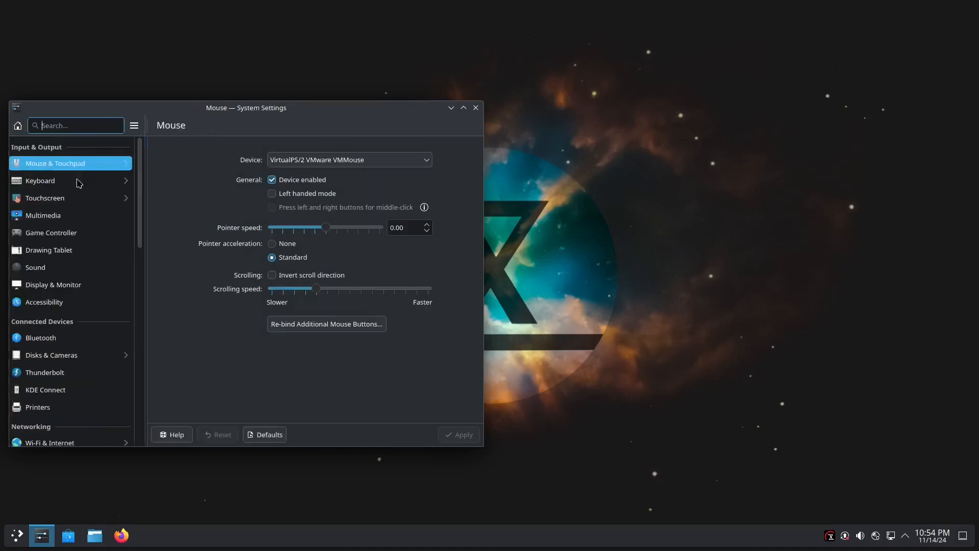
# Open the Global Theme page of Colors & Themes and apply TUXEDO Dark with only its appearance settings.
pyautogui.scroll(-5, 72, 327)
pyautogui.click(74, 312)
pyautogui.click(73, 332)
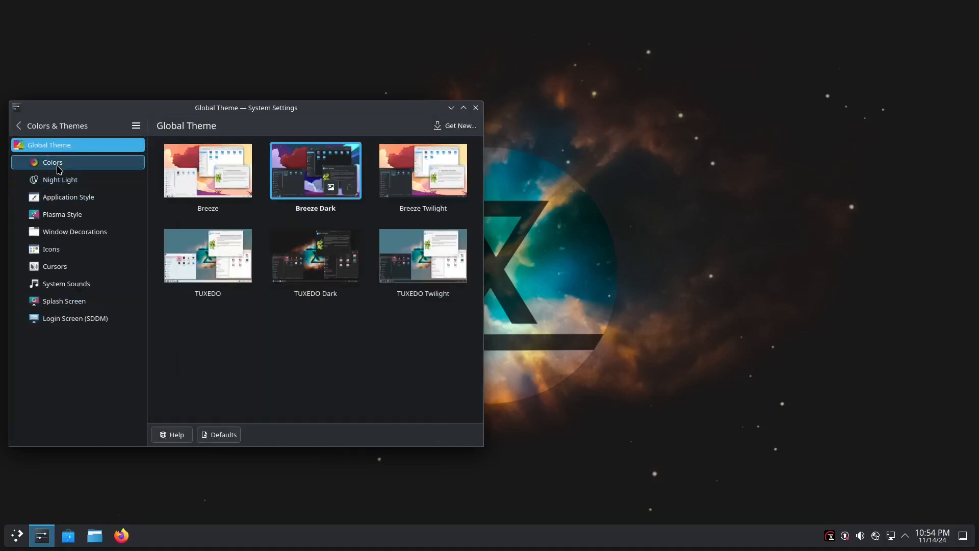
pyautogui.click(19, 126)
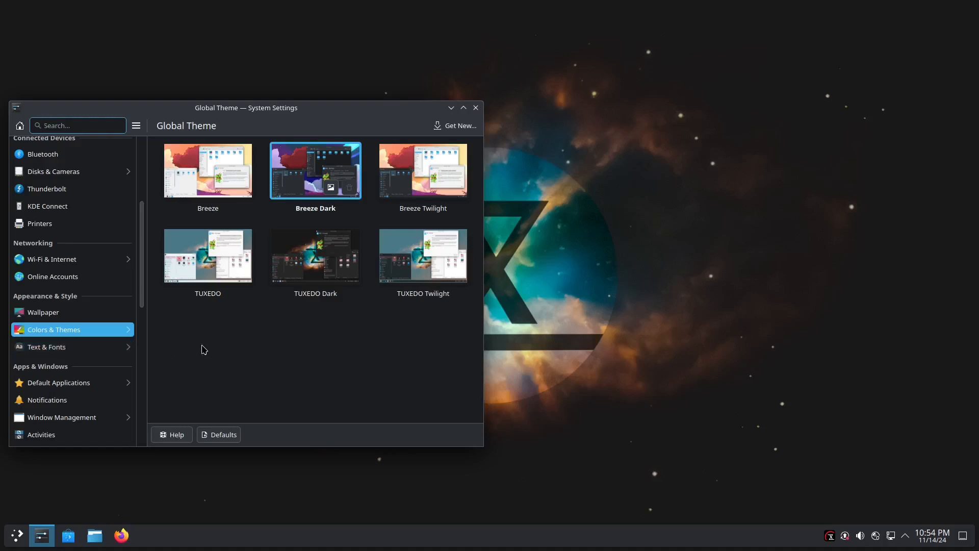
pyautogui.click(321, 256)
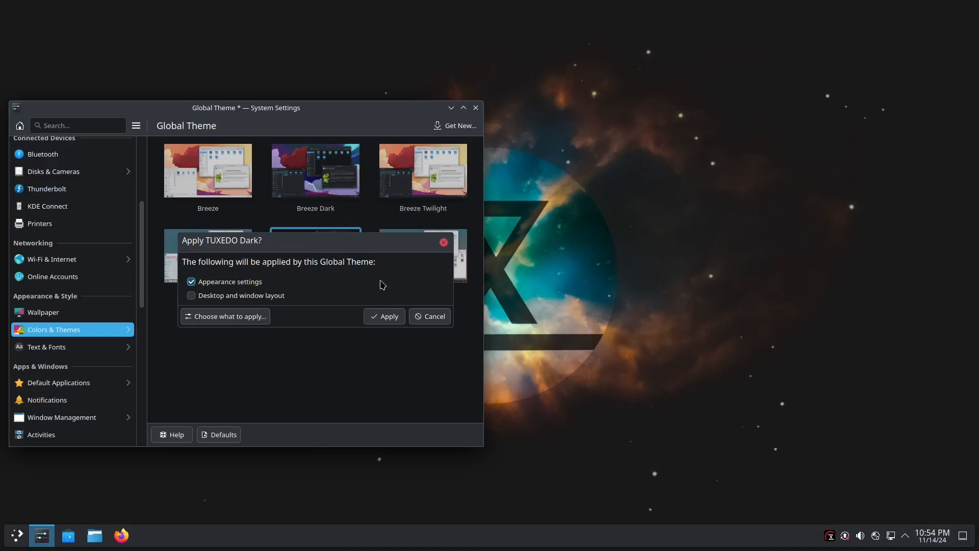
pyautogui.click(386, 317)
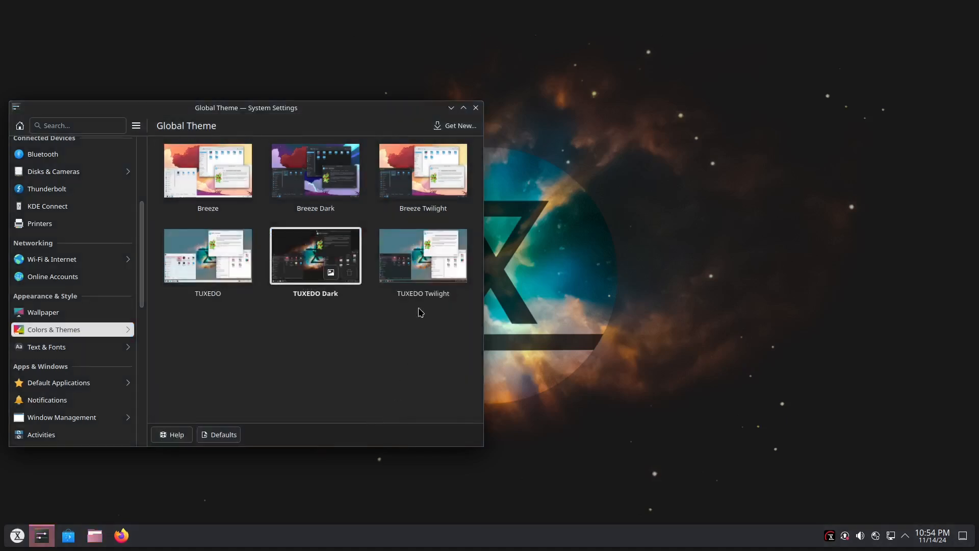
# Apply the TUXEDO Twilight global theme and replace it with TUXEDO, using only the appearance settings.
pyautogui.click(399, 269)
pyautogui.click(380, 315)
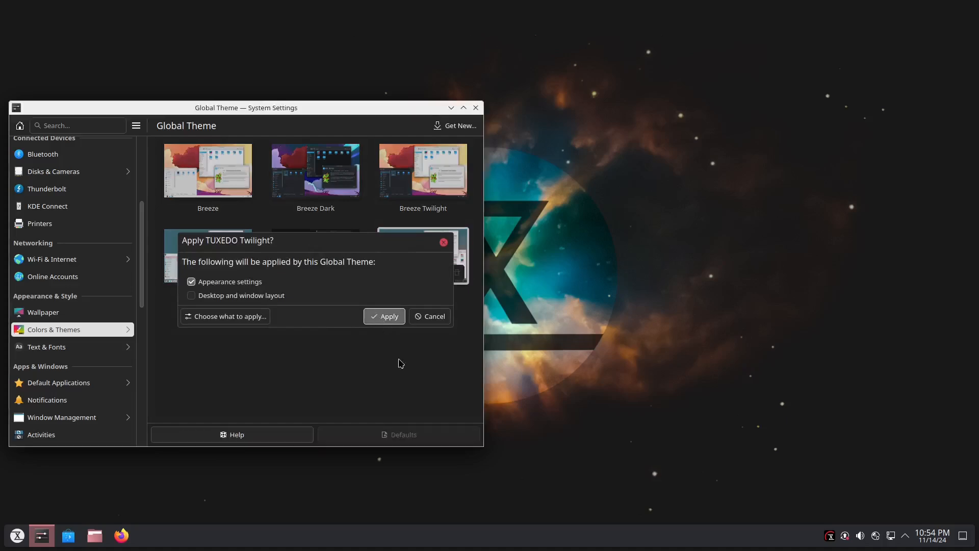
pyautogui.click(208, 257)
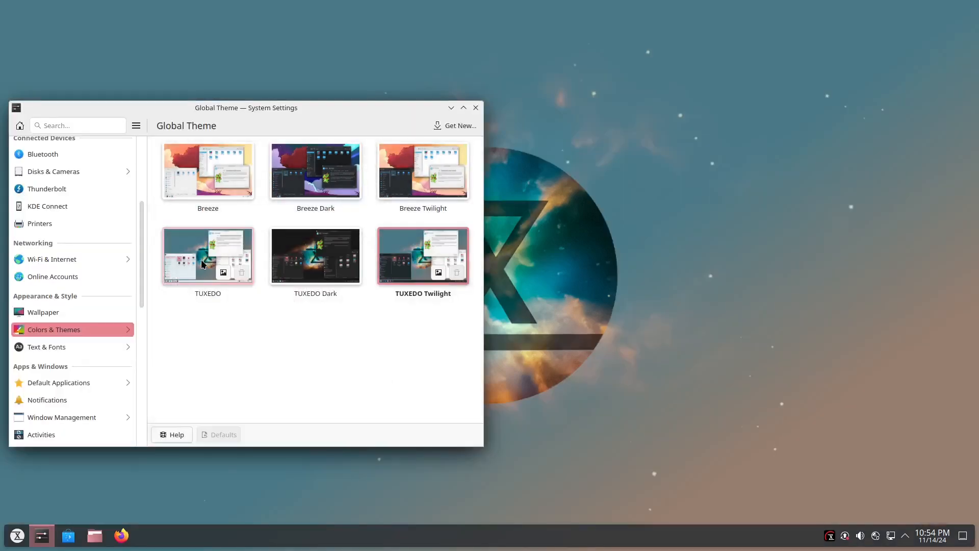
pyautogui.click(381, 316)
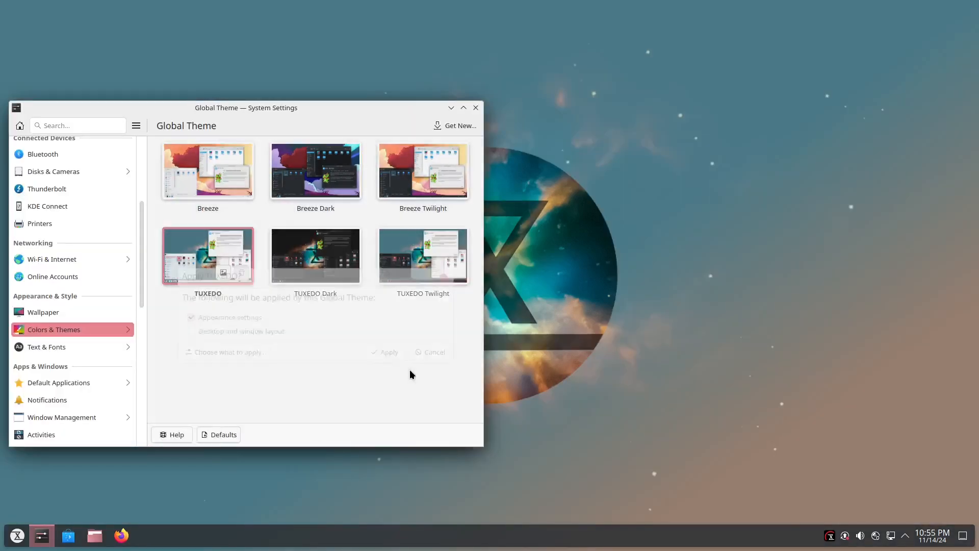
# Switch the global theme back to TUXEDO Dark with only its appearance settings.
pyautogui.click(300, 267)
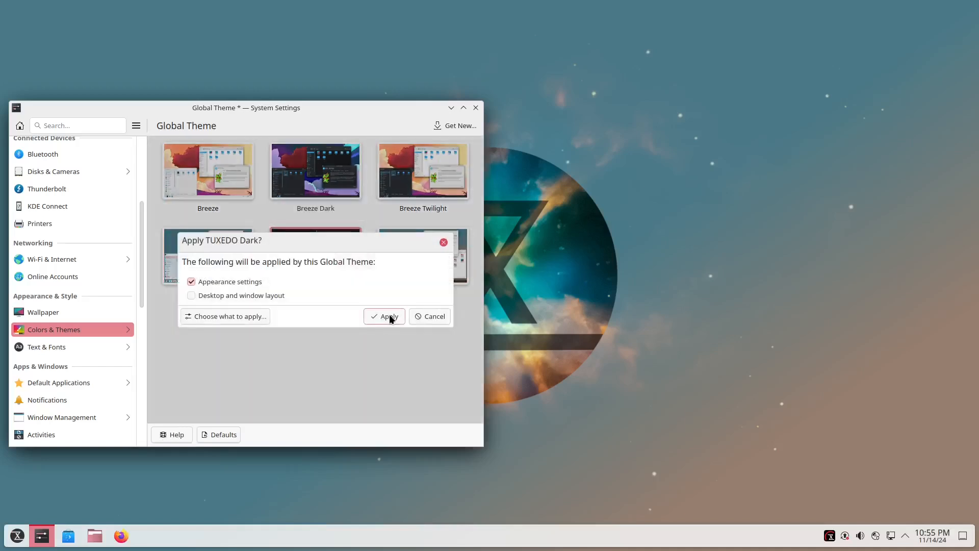
pyautogui.click(389, 314)
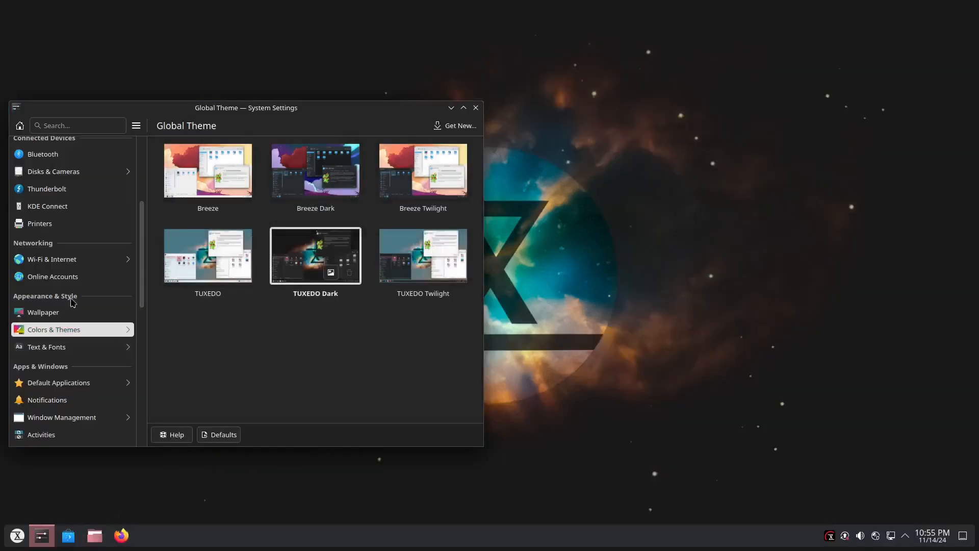
# Return to the Quick Settings page, reopen the Global Theme page through the additional appearance settings and browse the settings categories.
pyautogui.scroll(5, 86, 349)
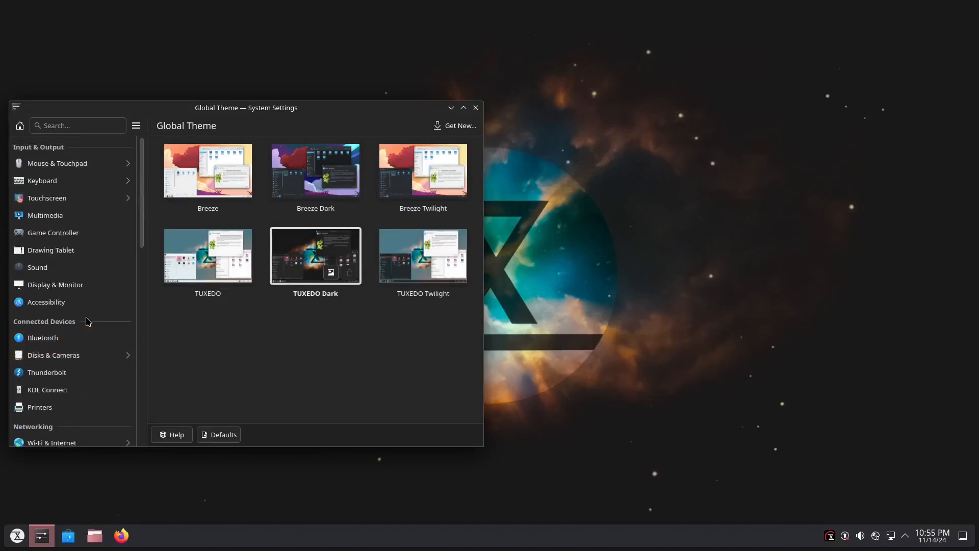
pyautogui.click(20, 125)
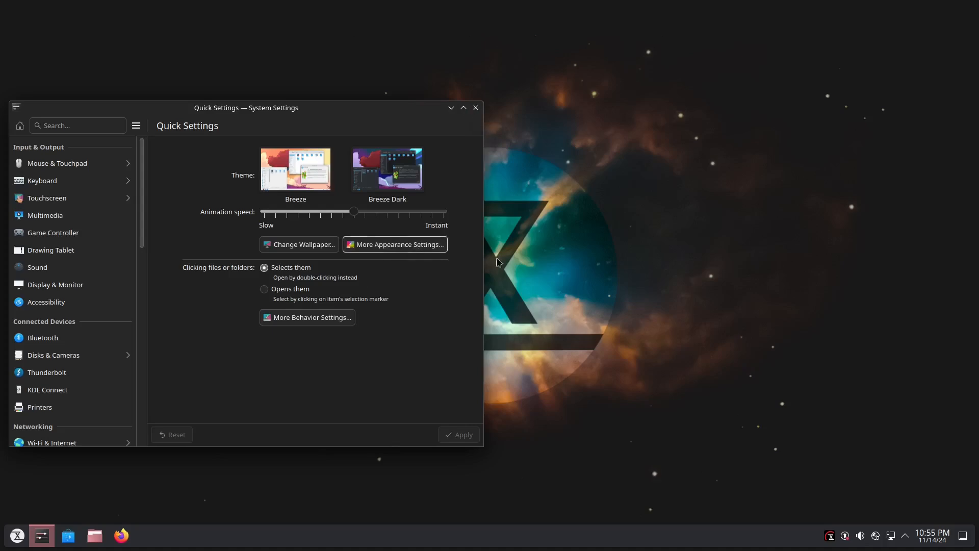
pyautogui.click(409, 249)
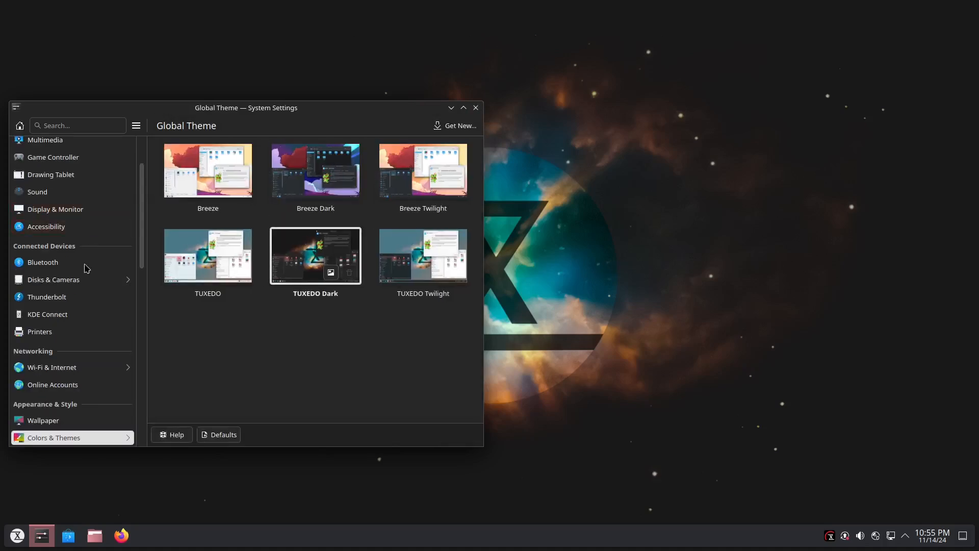
pyautogui.scroll(-5, 80, 378)
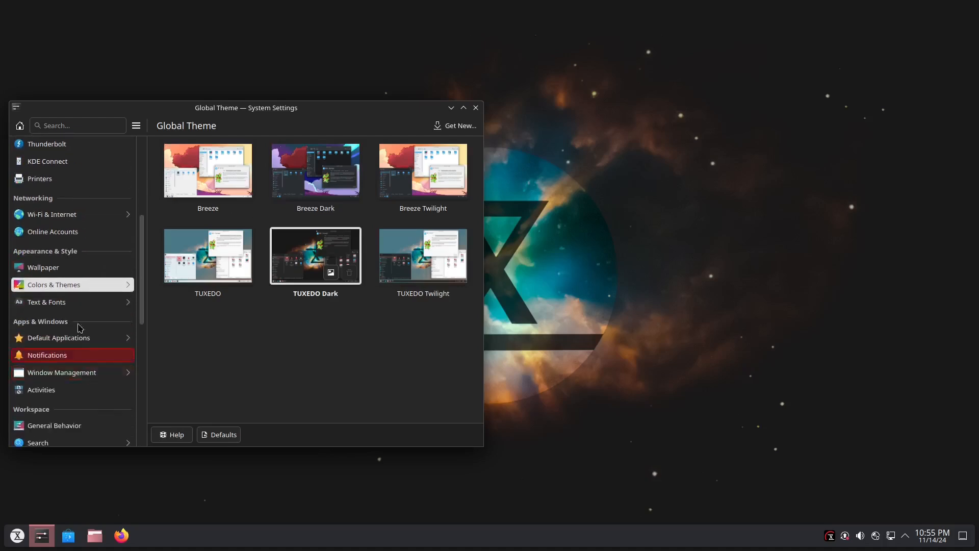
# View the Fonts and Font Management pages under Text & Fonts, and close System Settings.
pyautogui.click(94, 305)
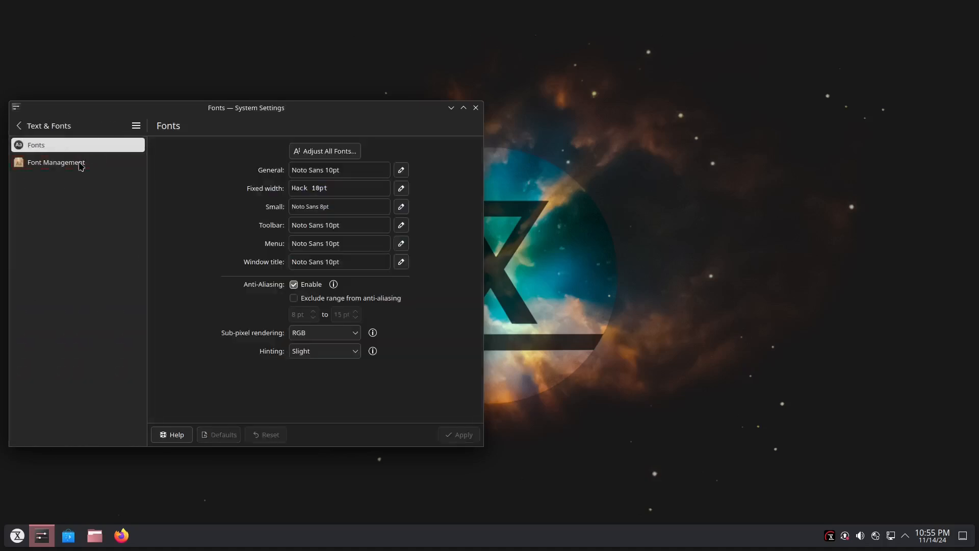
pyautogui.click(80, 164)
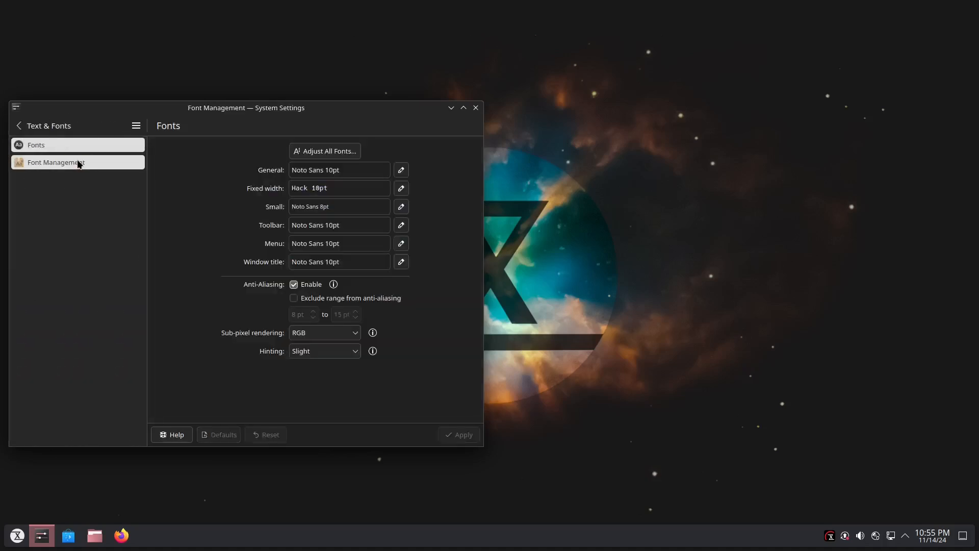
pyautogui.click(475, 107)
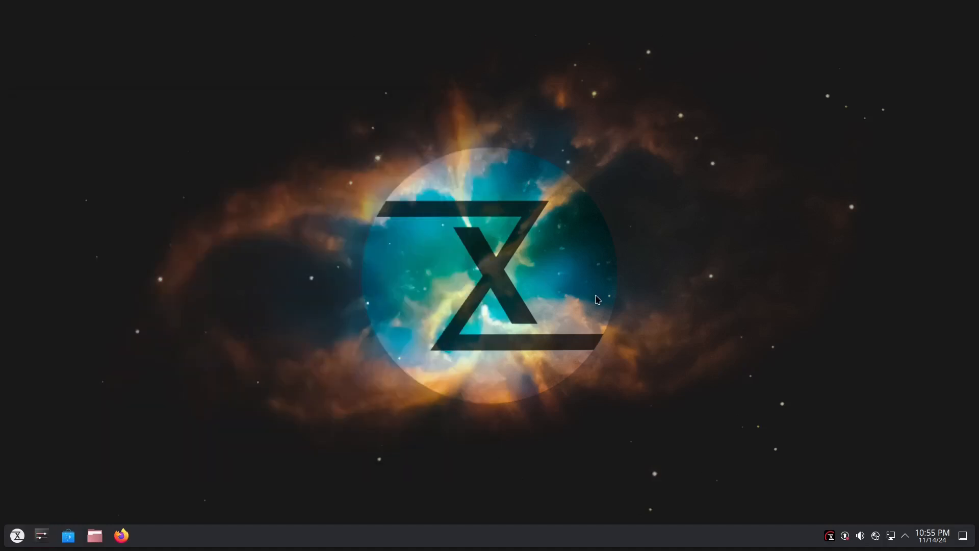
# Examine the preinstalled applications in the launcher by category, from All Applications and Development through Internet, Multimedia and Office to System.
pyautogui.click(16, 536)
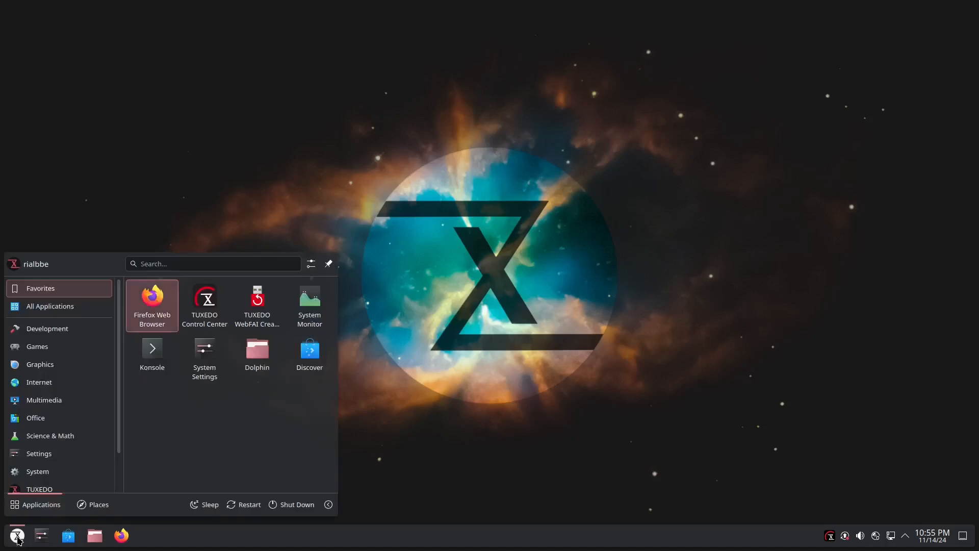
pyautogui.click(66, 300)
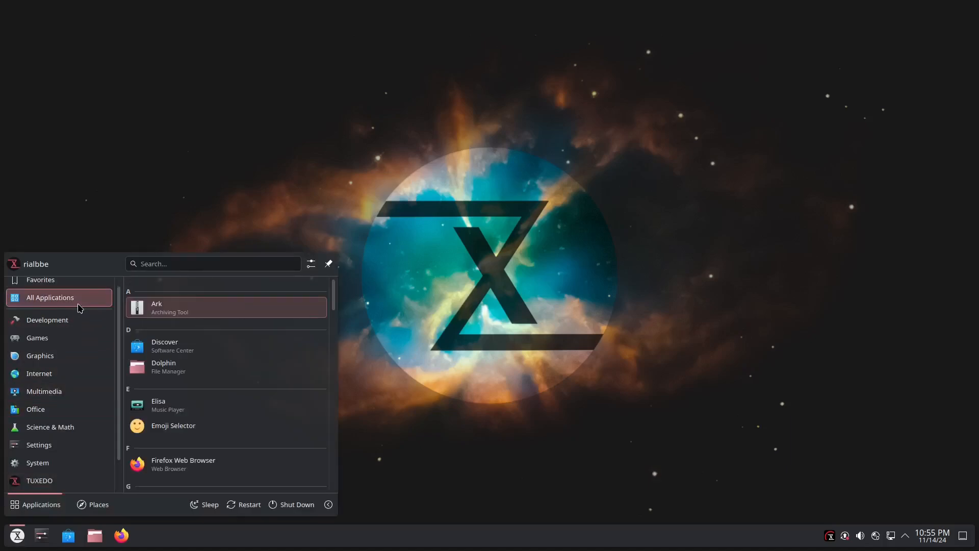
pyautogui.click(78, 324)
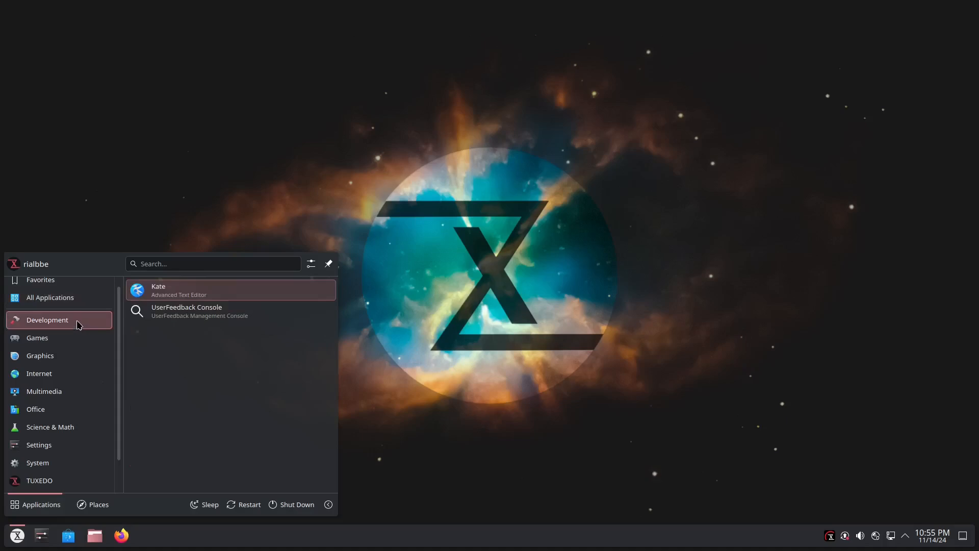
pyautogui.click(74, 339)
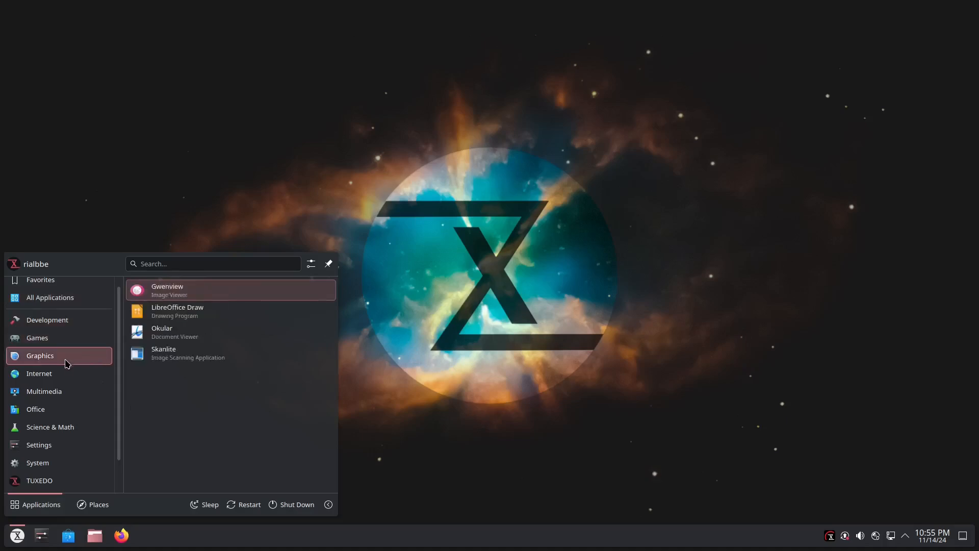
pyautogui.moveTo(70, 378)
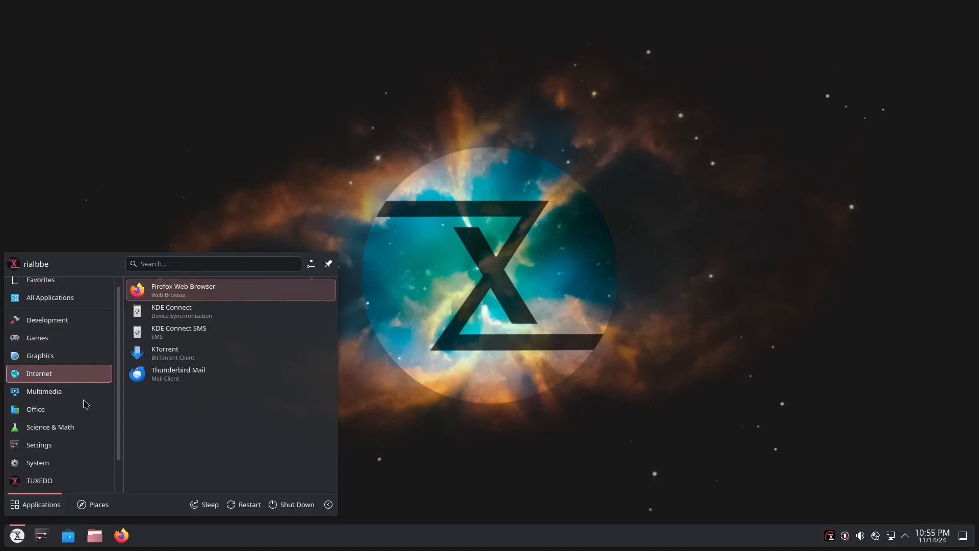
pyautogui.moveTo(75, 394)
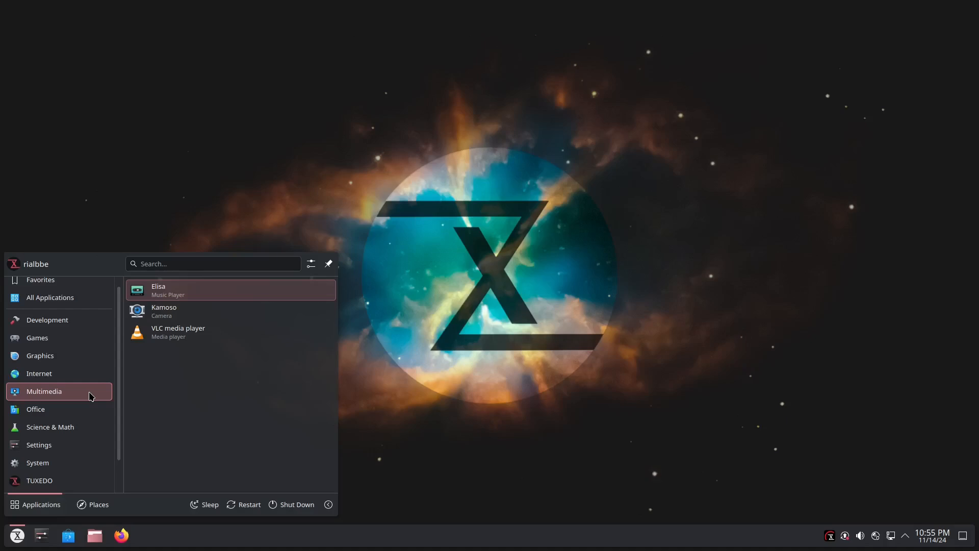
pyautogui.moveTo(89, 415)
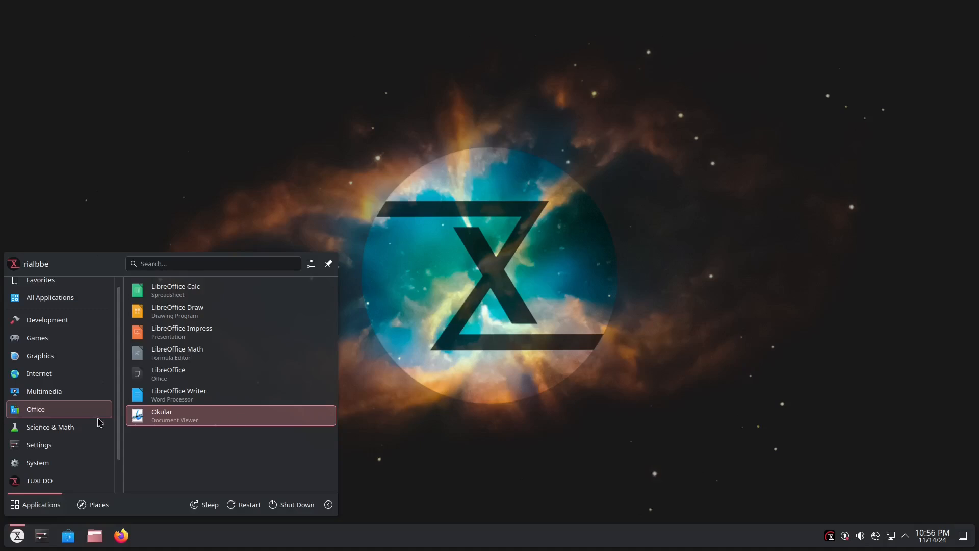
pyautogui.moveTo(79, 449)
pyautogui.scroll(-2, 76, 448)
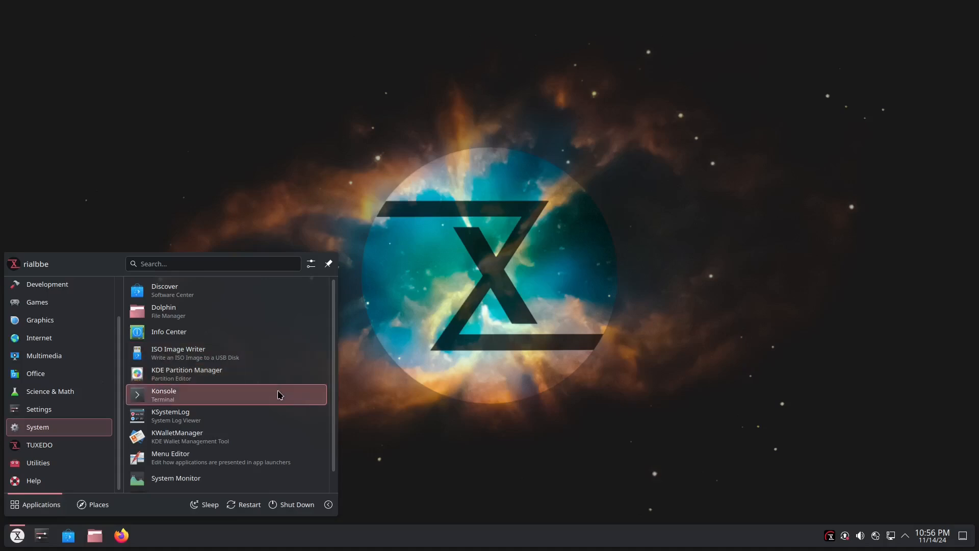
pyautogui.scroll(-1, 279, 414)
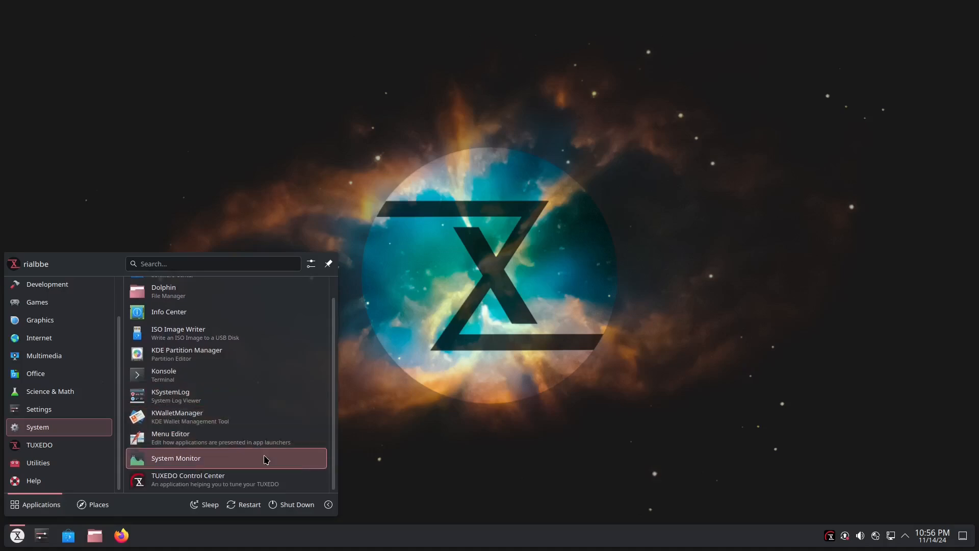
# Launch TUXEDO Control Center, view its Profile, Tools and Aquaris pages, and return to the Dashboard.
pyautogui.click(251, 485)
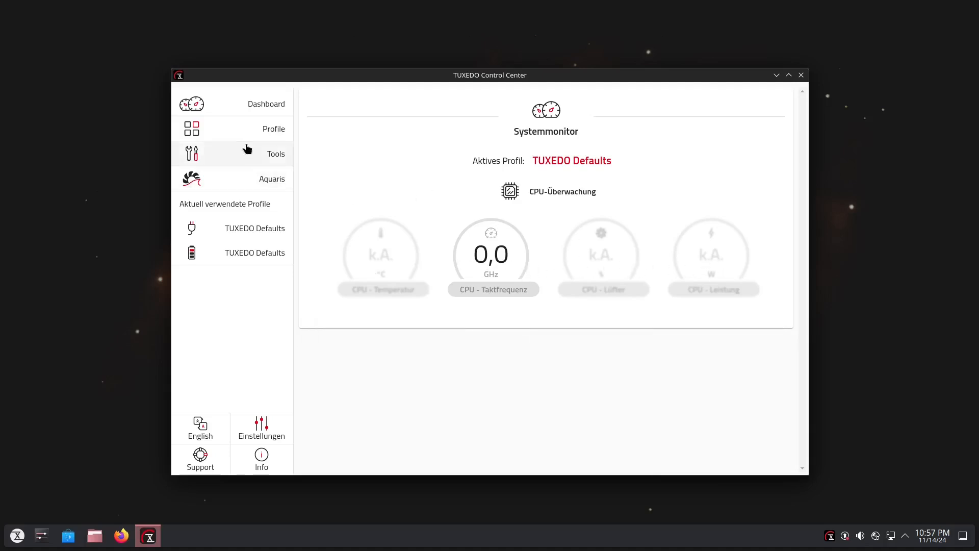
pyautogui.click(233, 105)
pyautogui.click(228, 104)
pyautogui.click(246, 136)
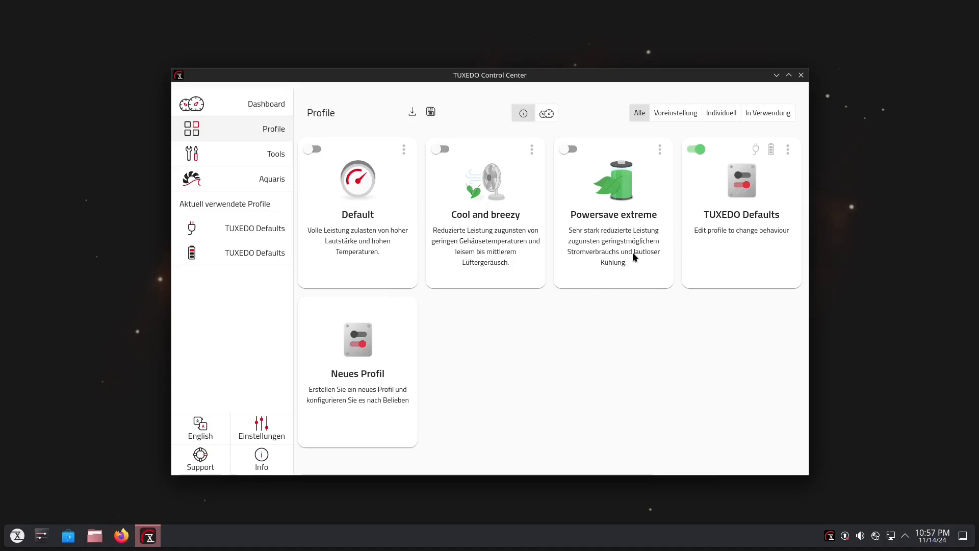
pyautogui.click(225, 155)
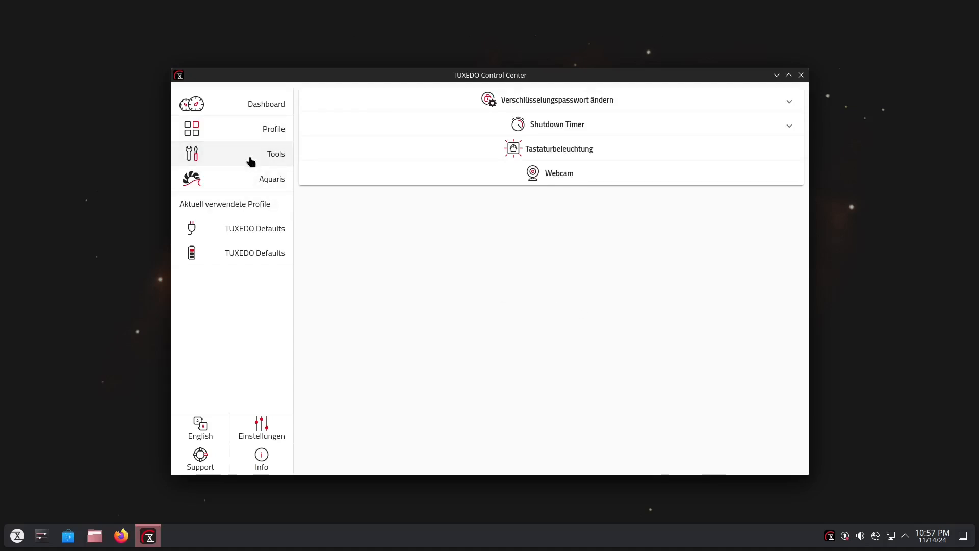
pyautogui.click(237, 180)
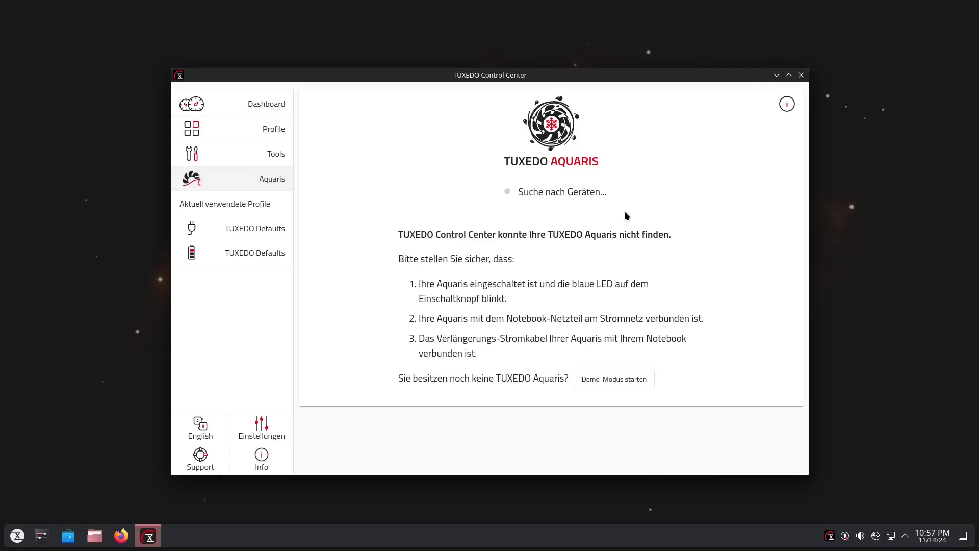
pyautogui.click(214, 103)
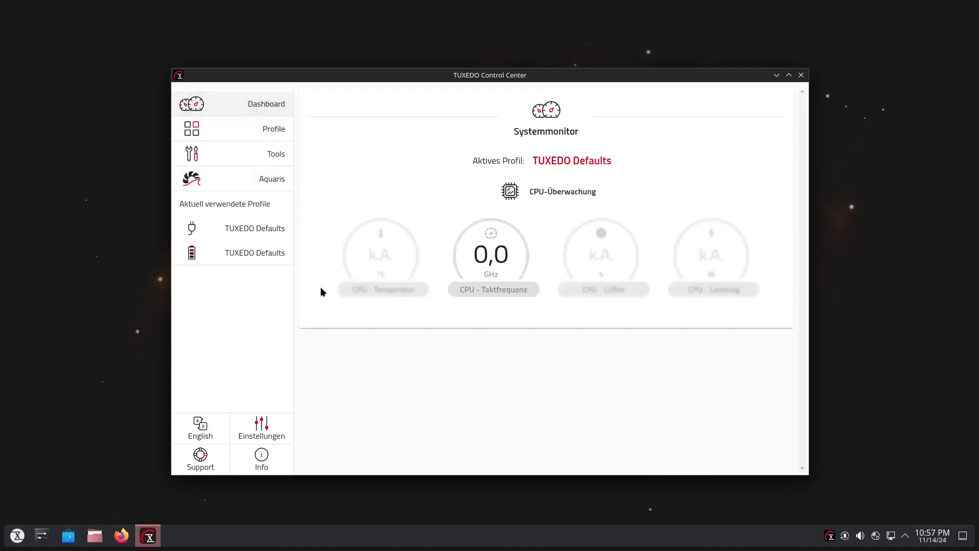
# Switch the TUXEDO Control Center language to English and review the Profiles, Tools and Aquaris pages.
pyautogui.click(210, 428)
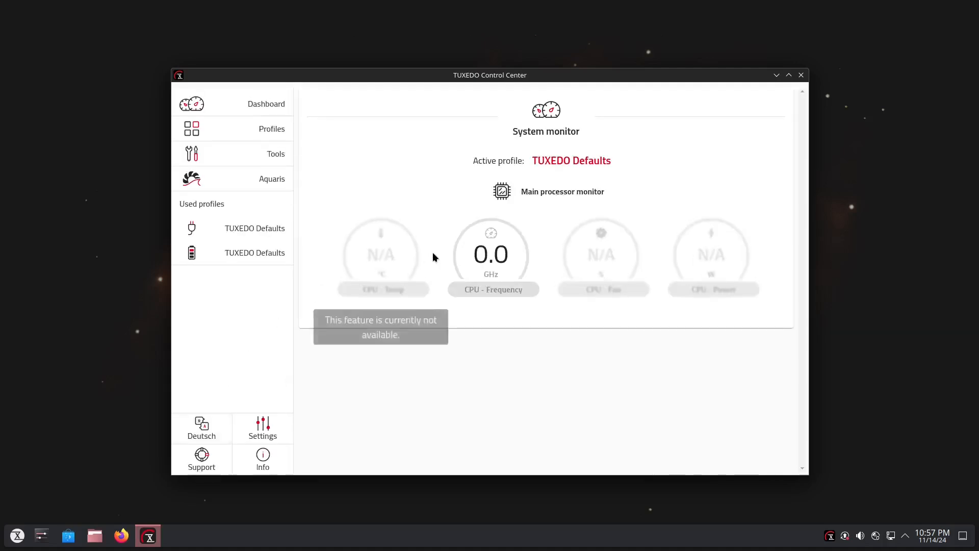
pyautogui.click(236, 129)
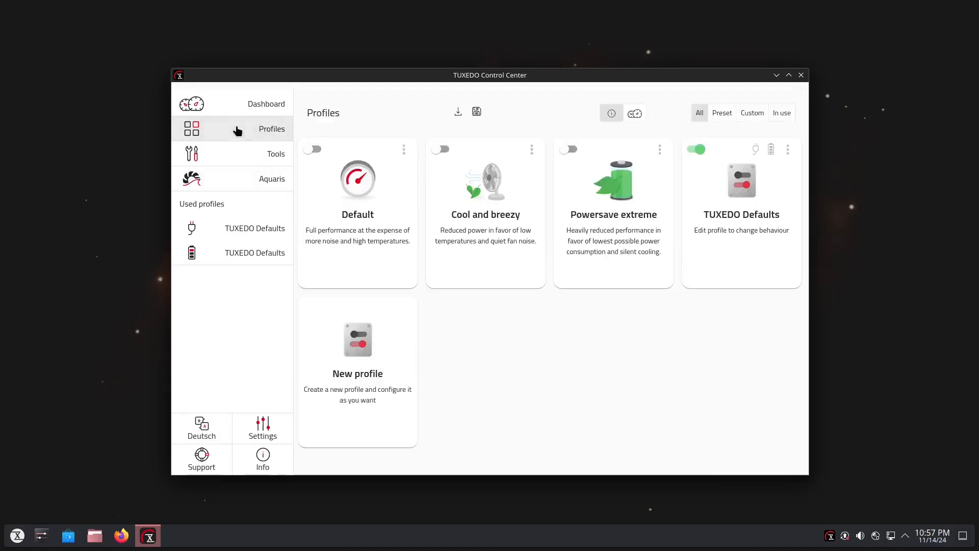
pyautogui.click(233, 161)
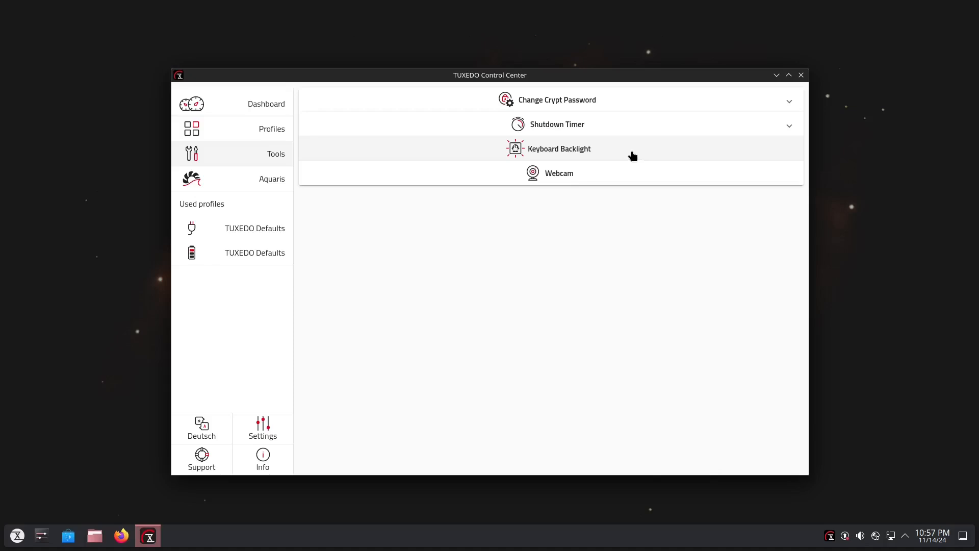
pyautogui.click(234, 178)
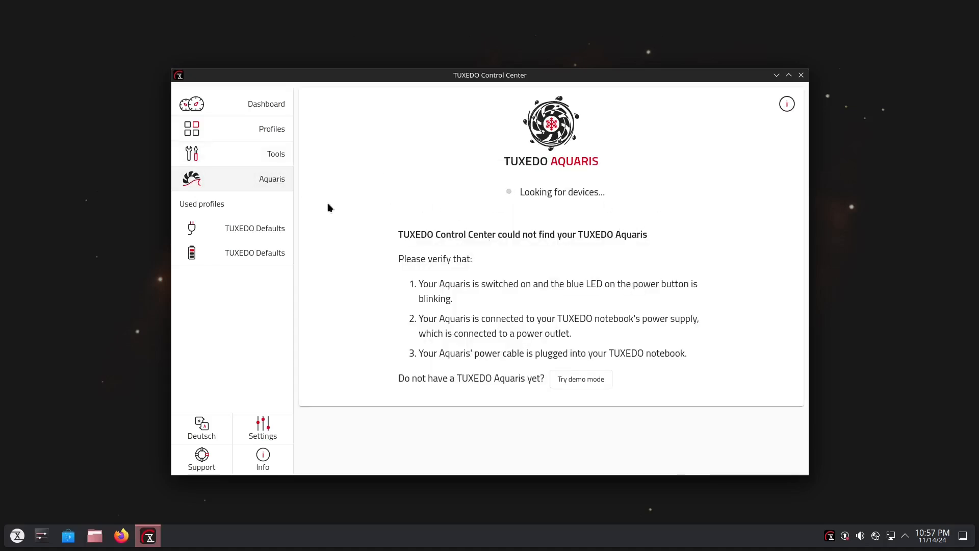
# View the settings of the TUXEDO Defaults profiles for mains and battery power, and close TUXEDO Control Center.
pyautogui.click(236, 230)
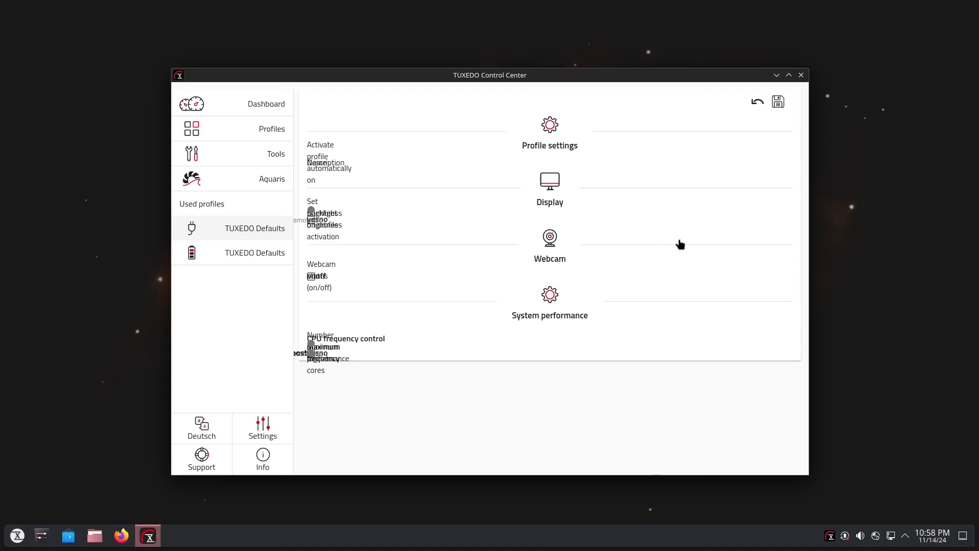
pyautogui.click(789, 76)
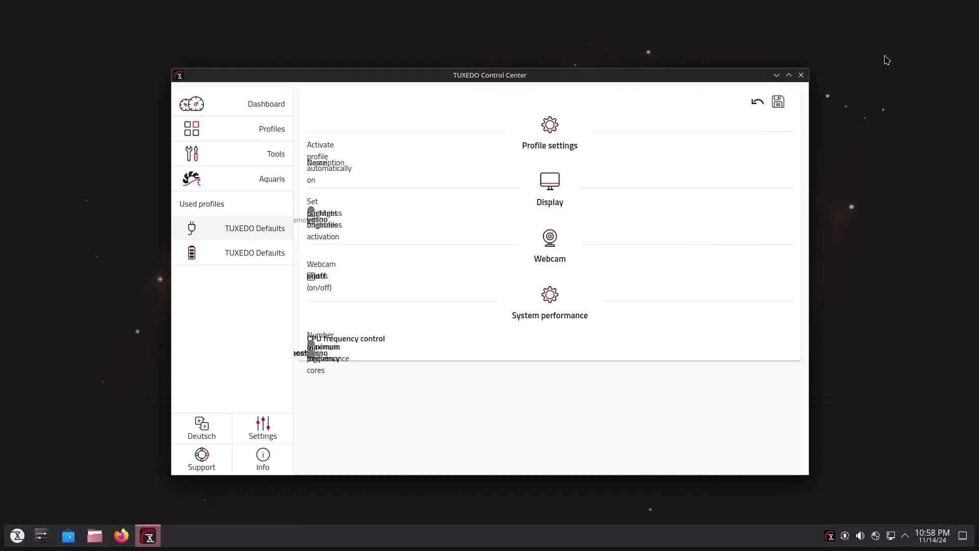
pyautogui.click(960, 7)
pyautogui.click(219, 253)
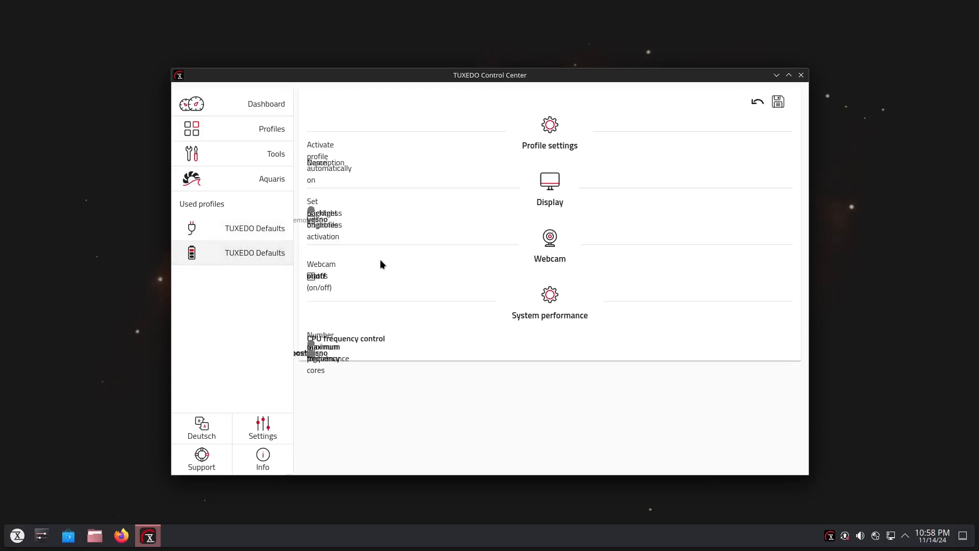
pyautogui.click(801, 77)
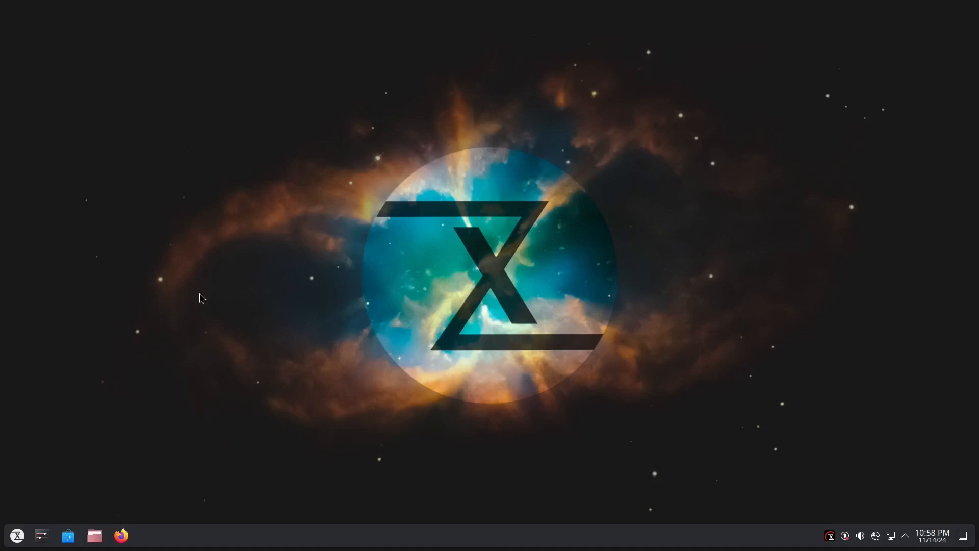
# Open Discover, view the Firefox application page and return to the home page.
pyautogui.click(68, 535)
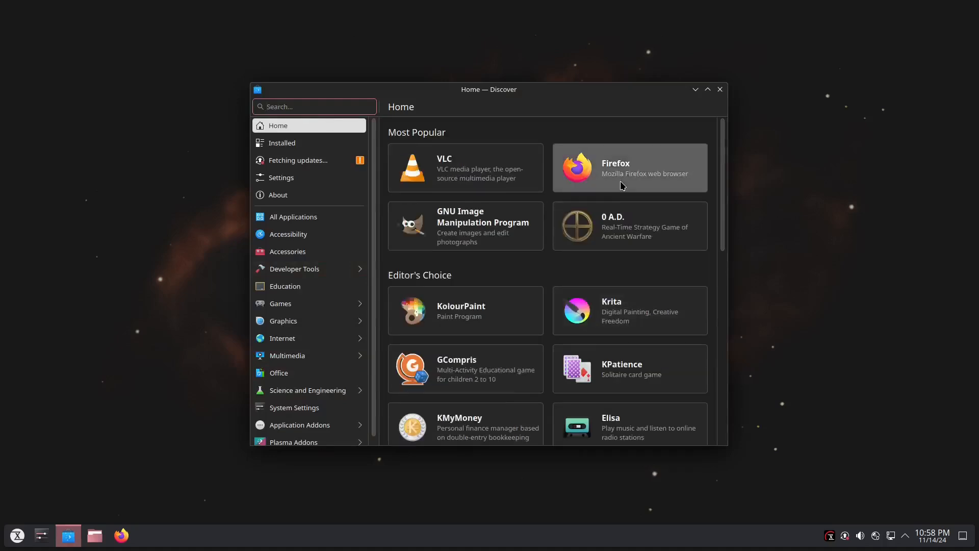
pyautogui.click(622, 185)
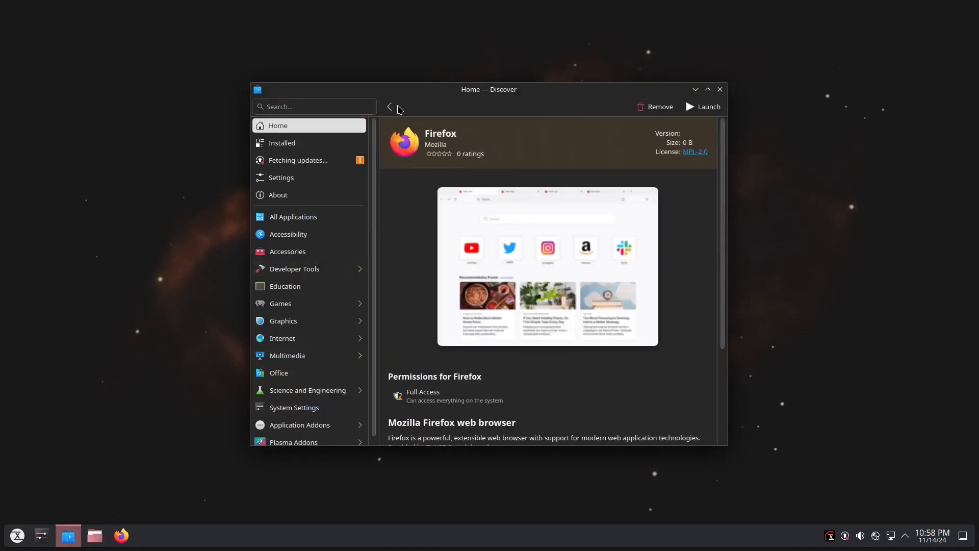
pyautogui.click(390, 106)
# Install Krita from user_noble-noble-main, authenticating with the account password, and close Discover.
pyautogui.click(646, 312)
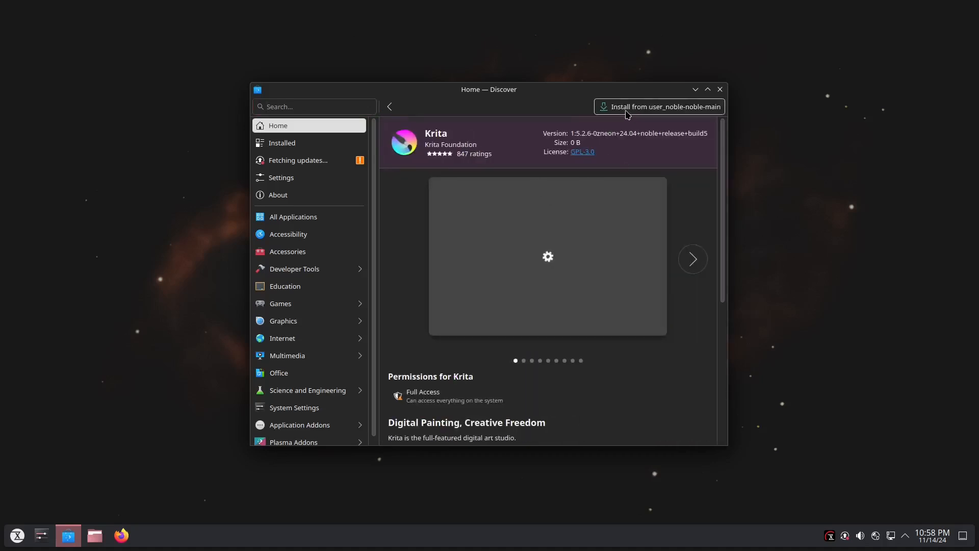
pyautogui.click(629, 114)
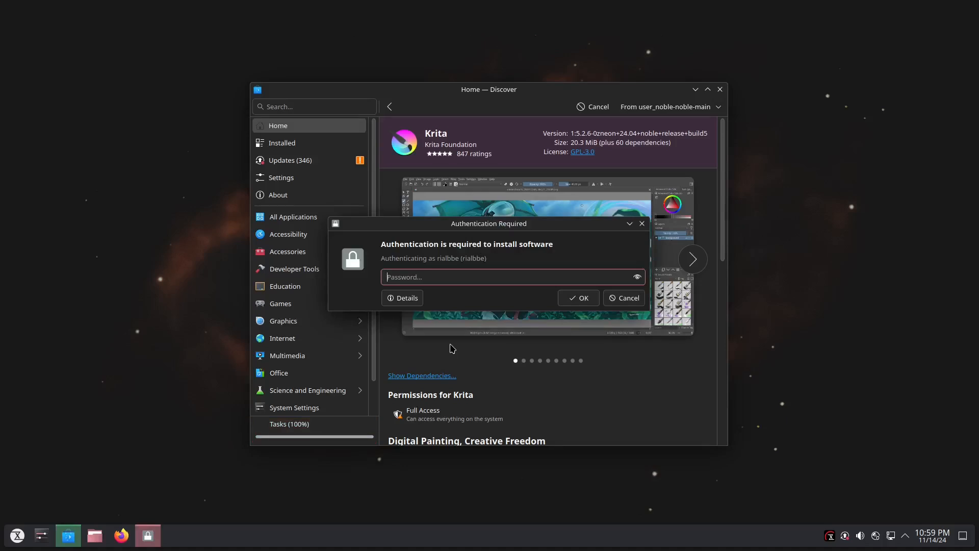
pyautogui.write('********')
pyautogui.press('Return')
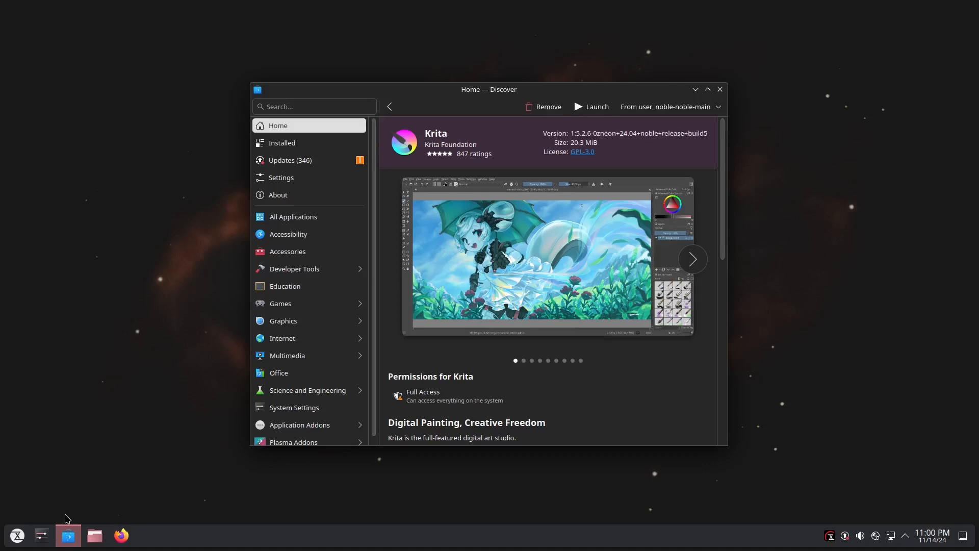
pyautogui.click(17, 536)
pyautogui.click(17, 536)
pyautogui.click(719, 91)
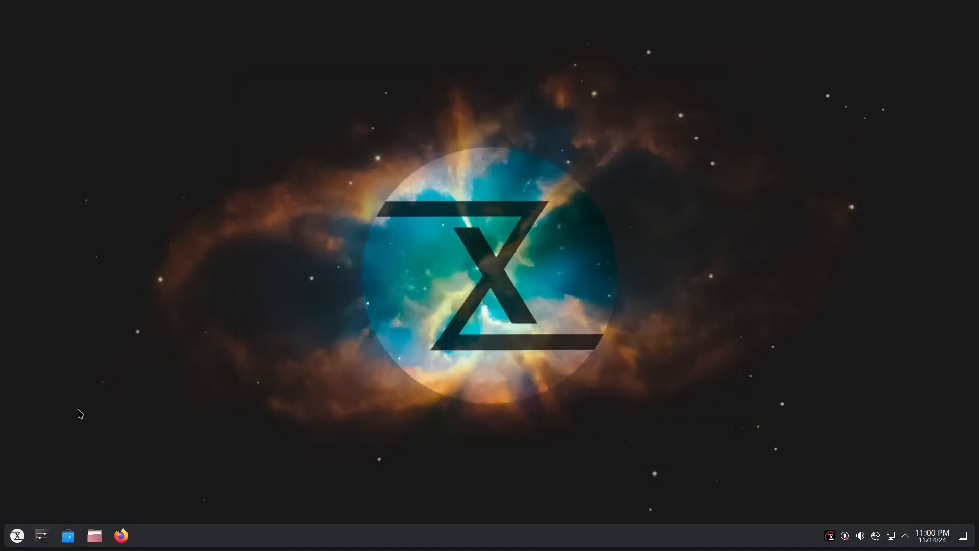
# Launch Krita from the Graphics applications to check that it starts, and close it.
pyautogui.click(18, 543)
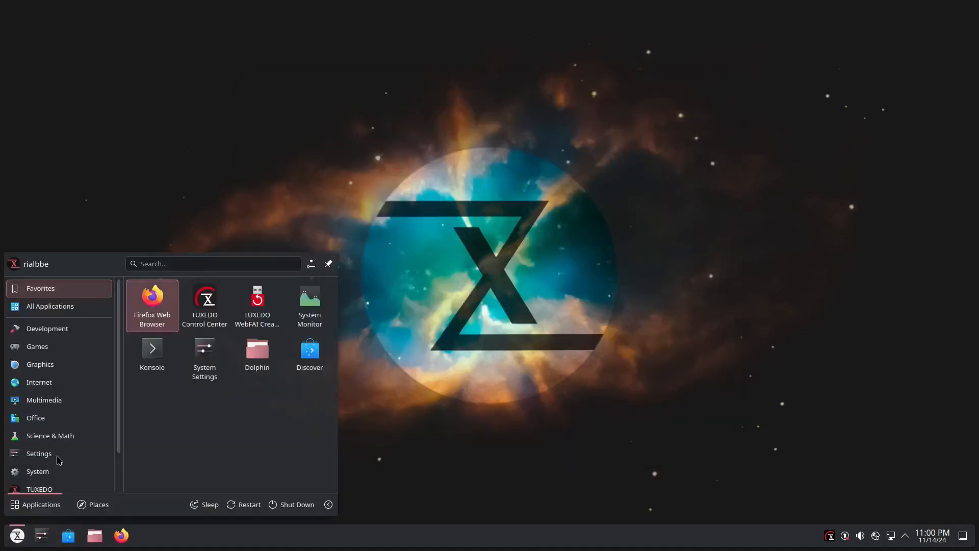
pyautogui.moveTo(70, 401)
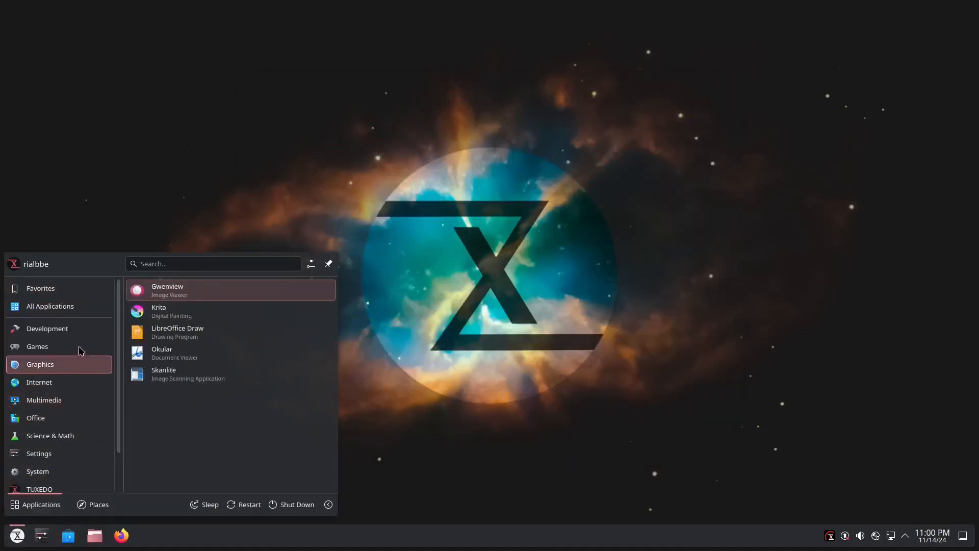
pyautogui.moveTo(72, 367)
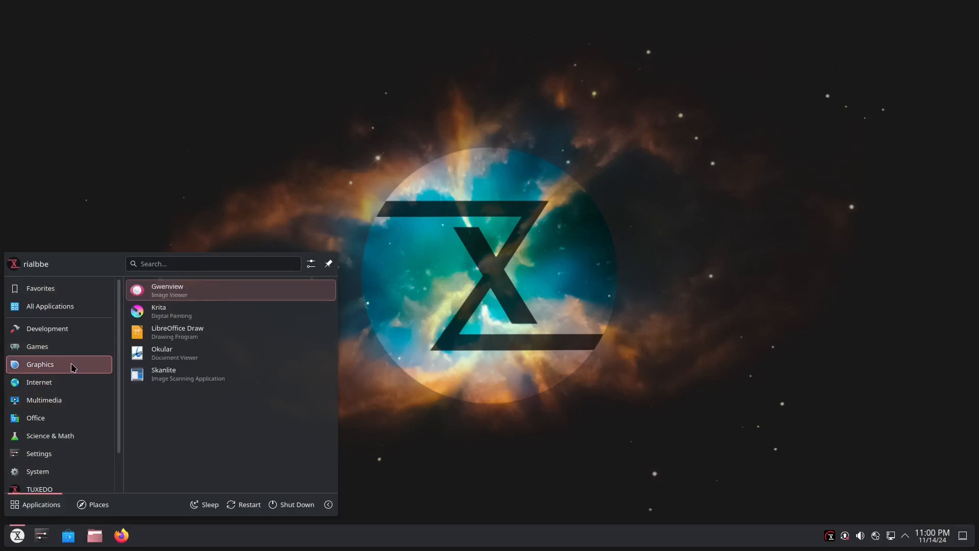
pyautogui.click(200, 312)
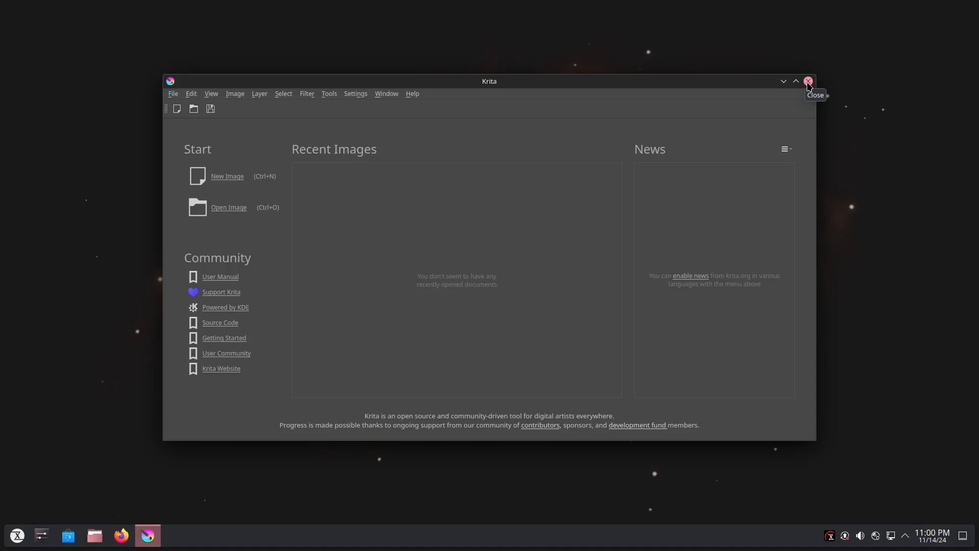
pyautogui.click(809, 82)
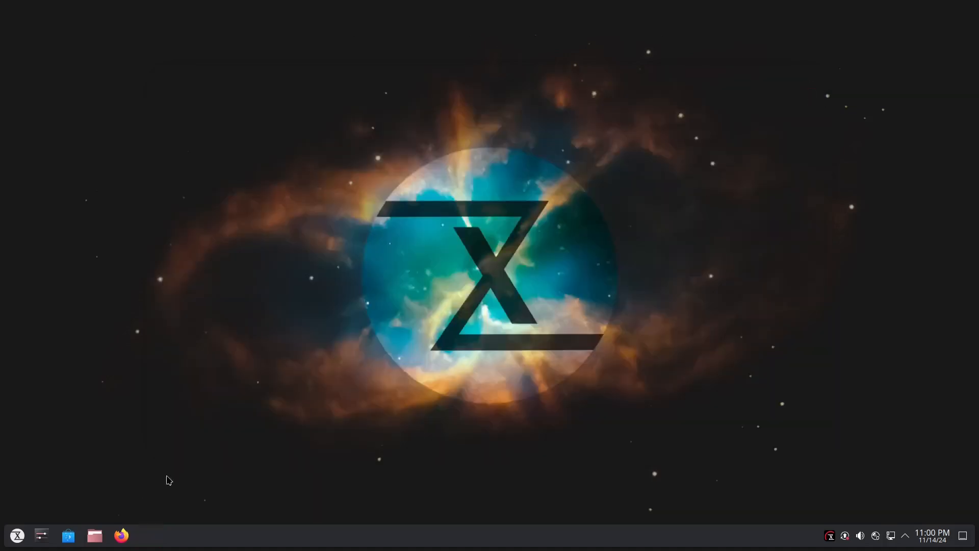